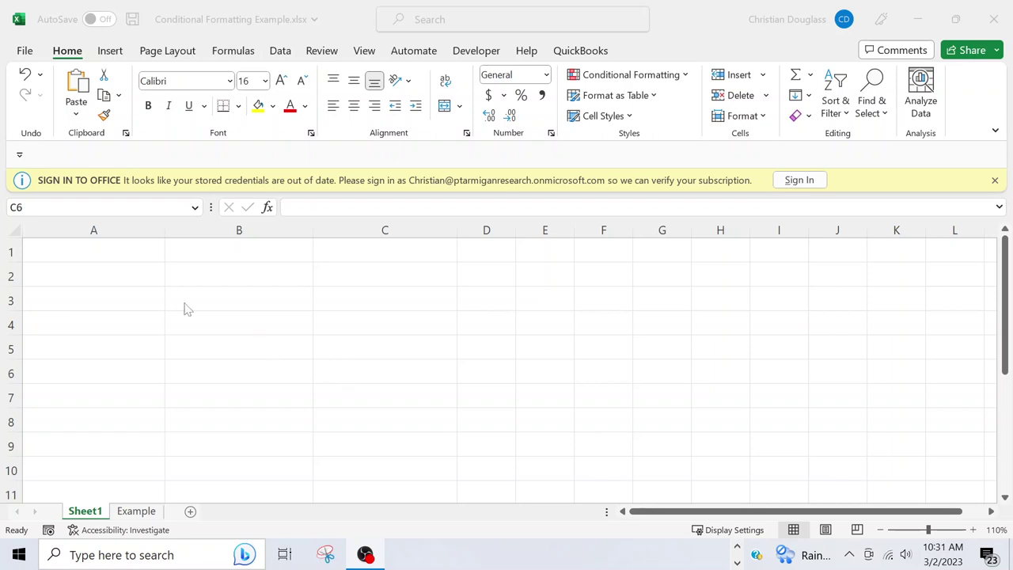
Fill cells A1:A10 of Sheet1 with the number series 1 to 10.
click(135, 252)
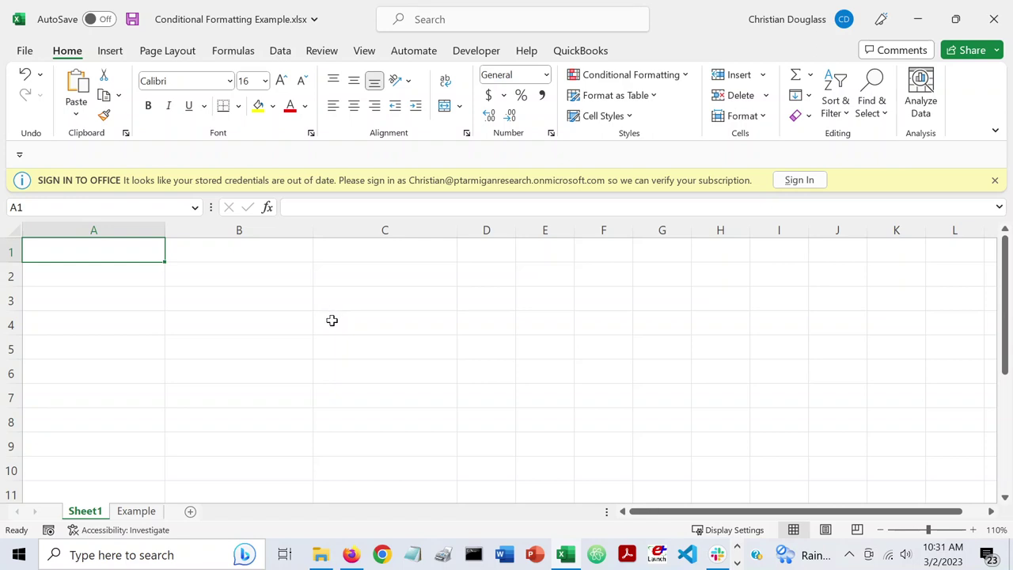
text(1)
key(Return)
text(2)
click(314, 340)
drag(143, 249, 148, 474)
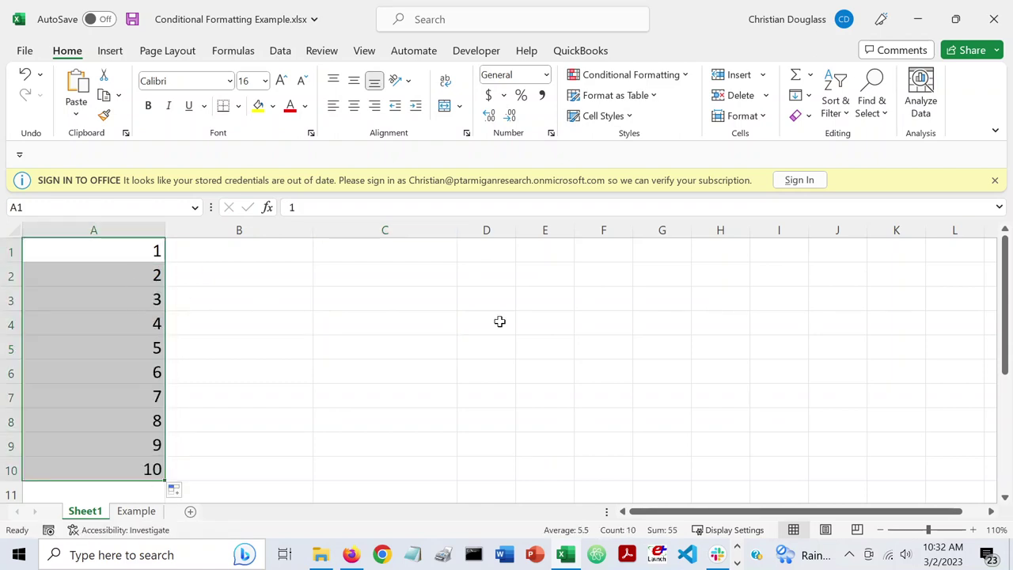
Apply the green-yellow-red color scale conditional format to A1:A10, with green for the highest values.
click(685, 75)
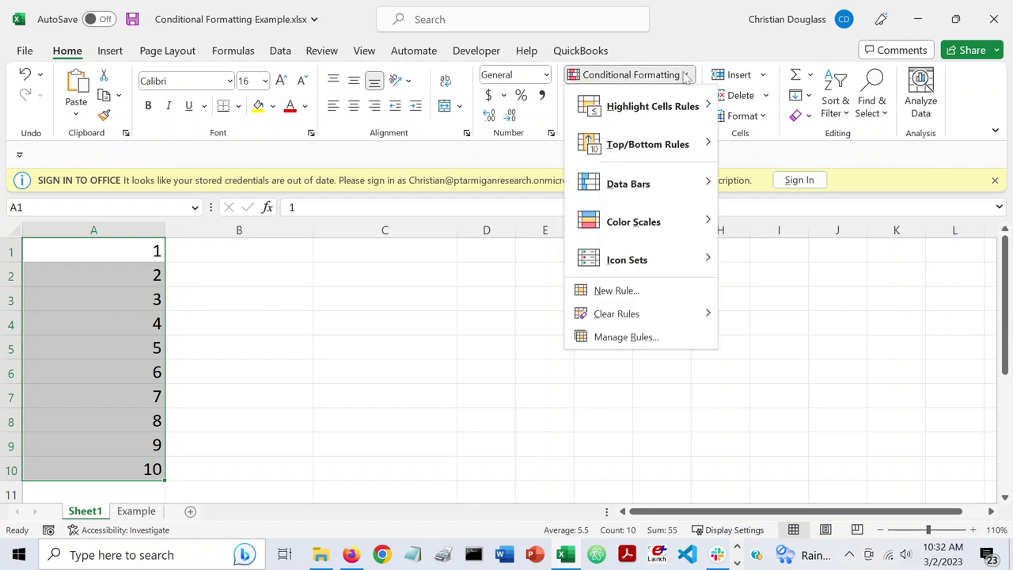
mouse_move(678, 227)
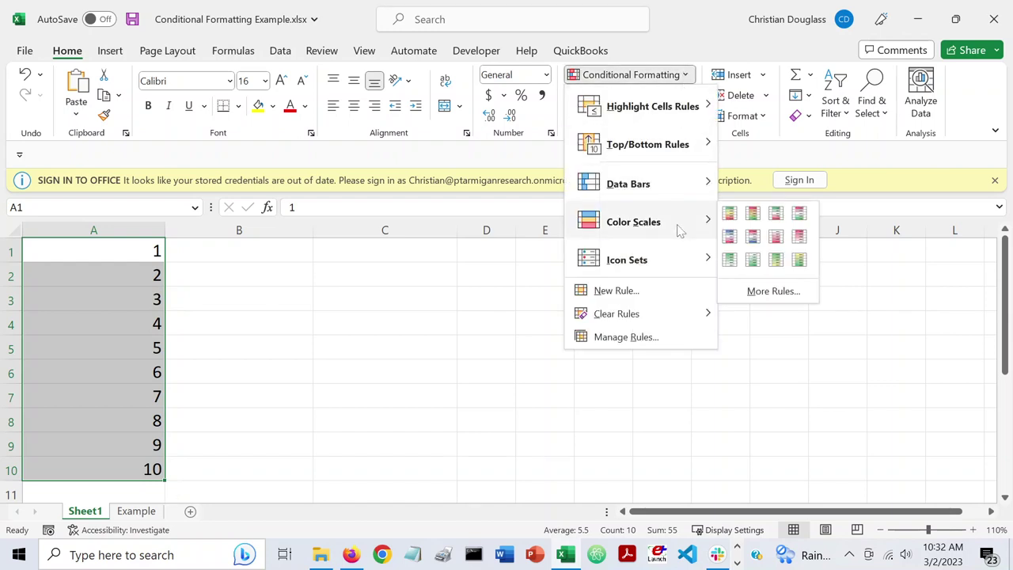
click(728, 214)
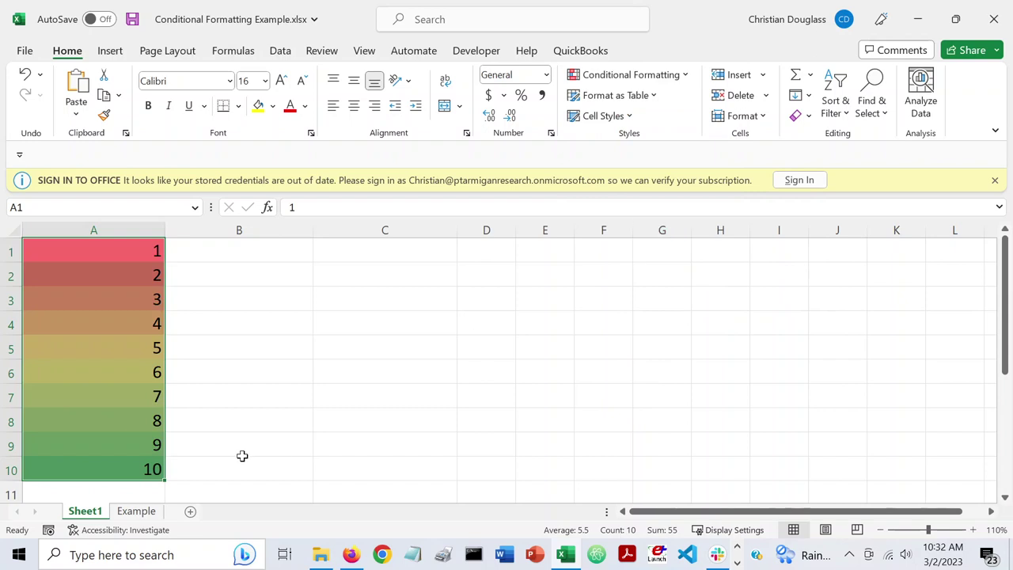
click(280, 398)
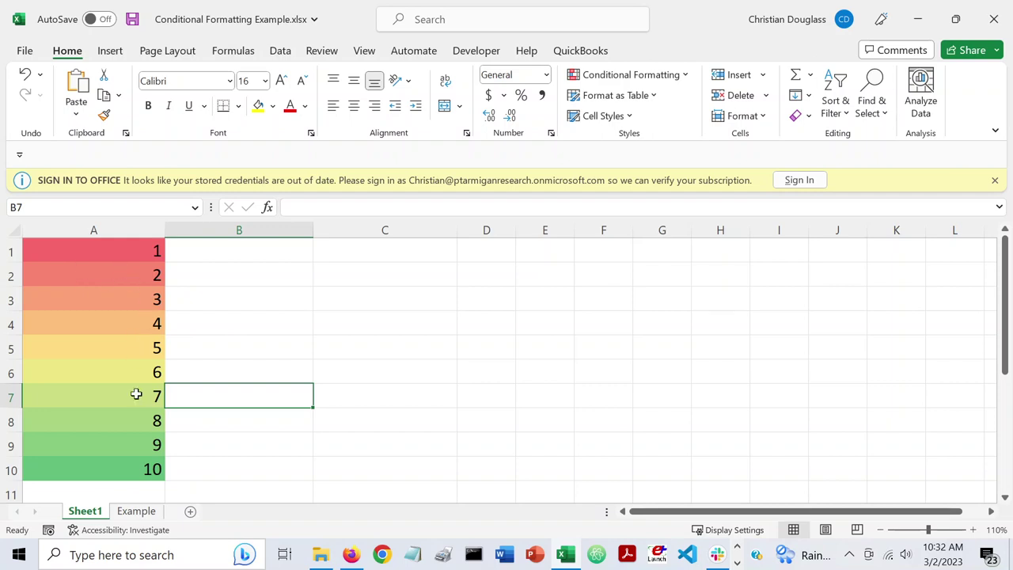
Open the Example sheet and examine the cells below the Select Input Option, Option A and Option B headers.
click(138, 512)
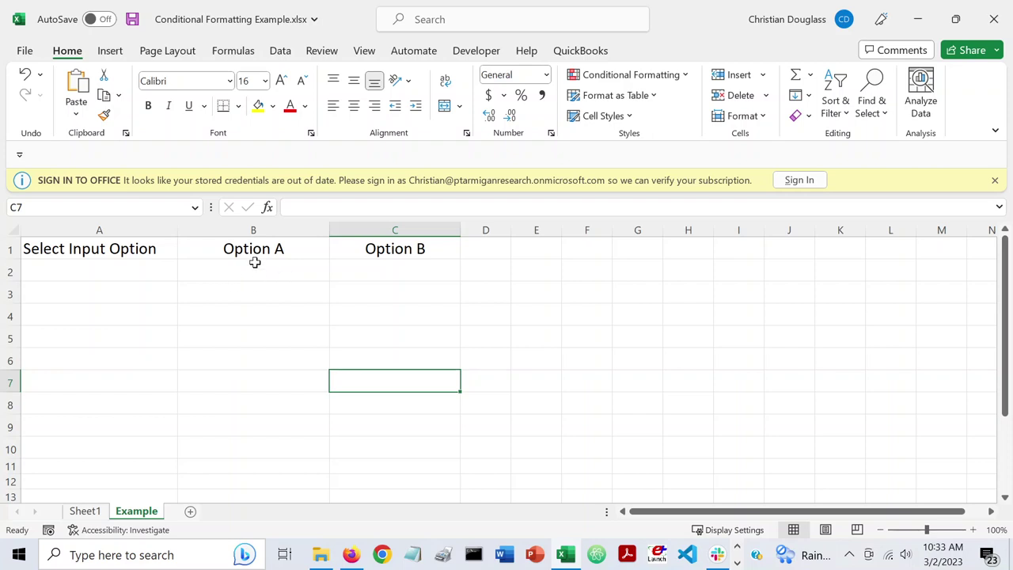
drag(253, 265, 238, 444)
drag(393, 271, 381, 440)
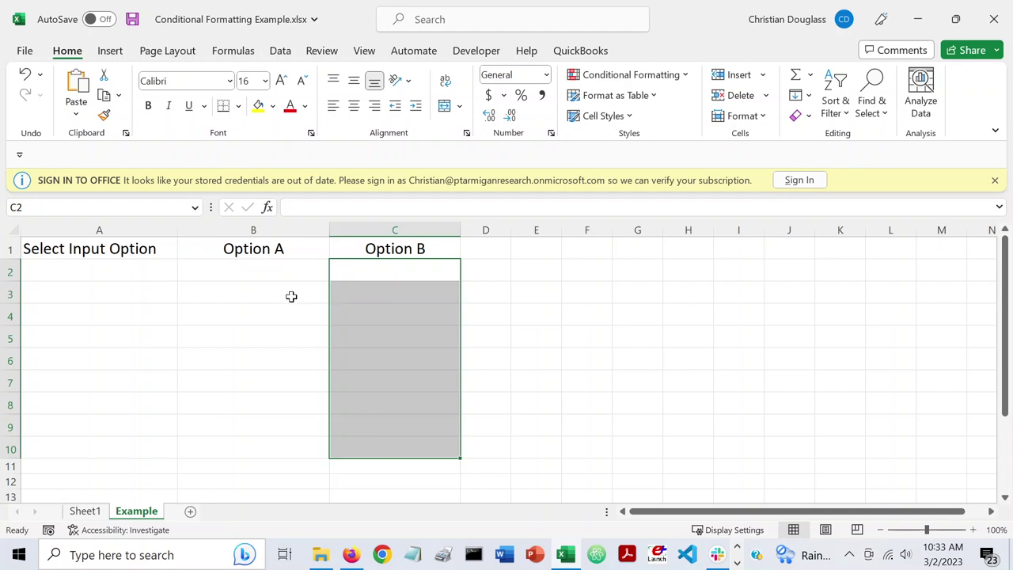
drag(271, 278, 245, 401)
drag(402, 272, 398, 427)
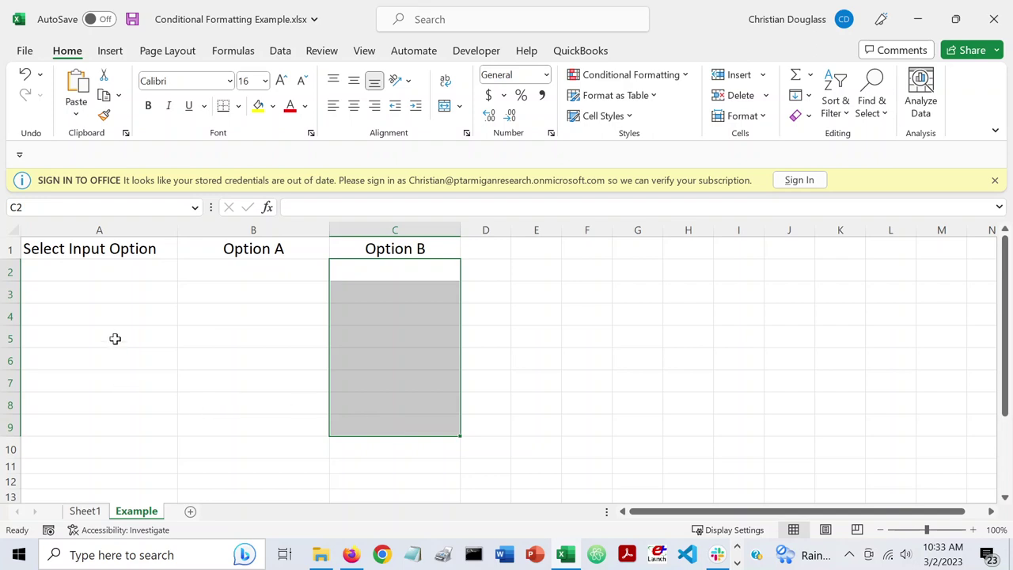
click(145, 273)
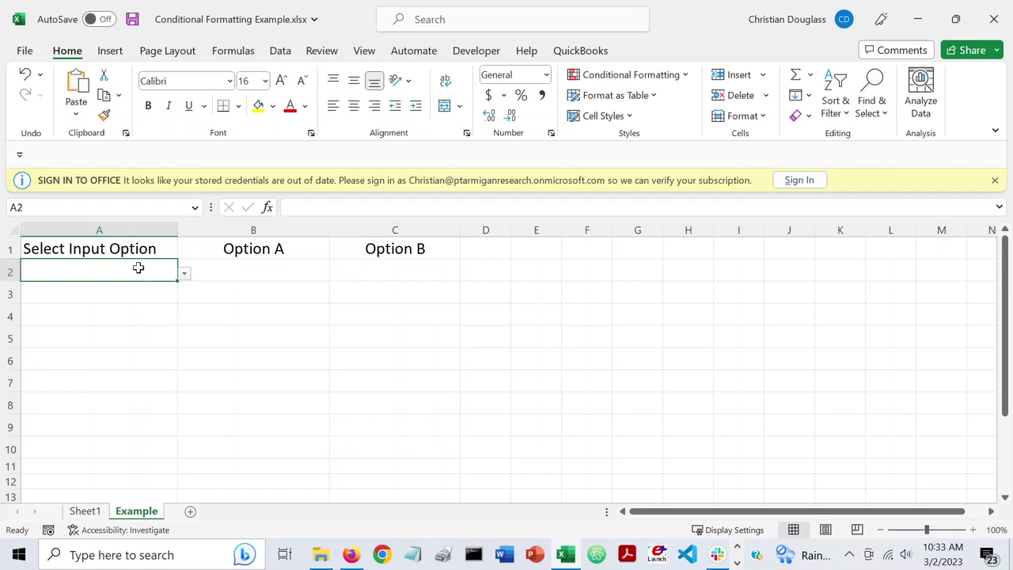
click(167, 246)
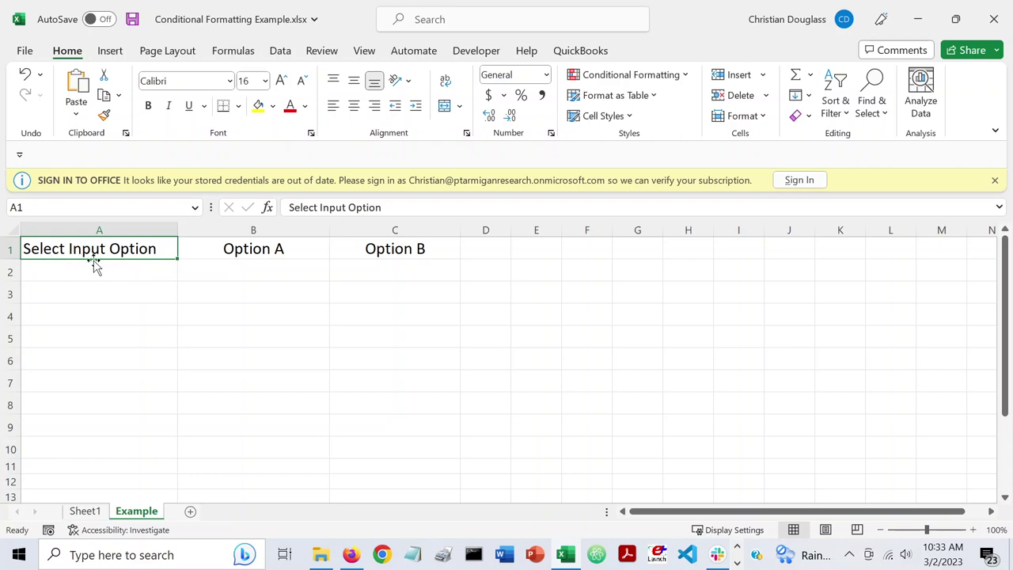
Choose Option A in cell A2 and Option B in cell A3 of the Select Input Option column.
click(158, 271)
click(184, 274)
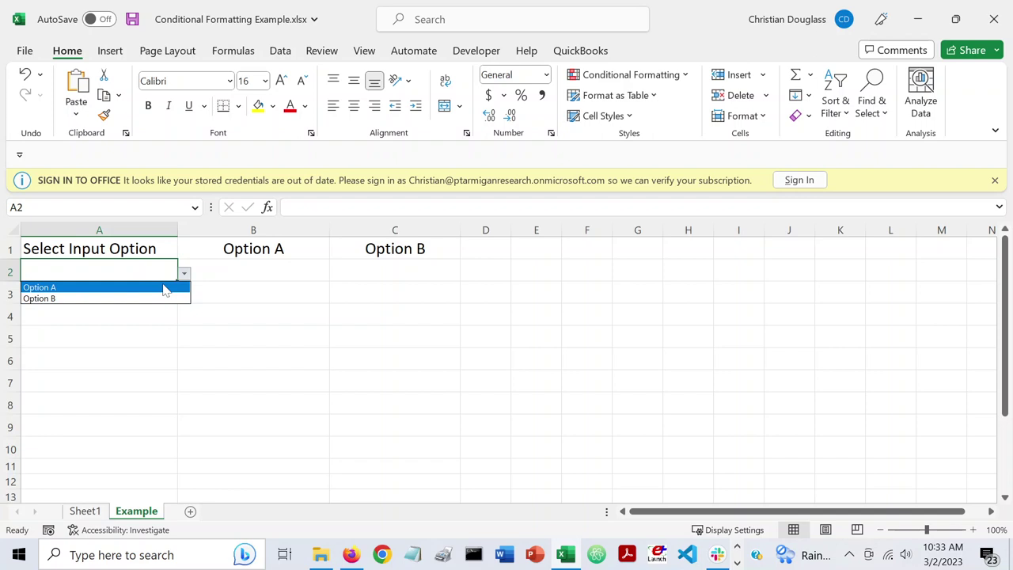
click(164, 288)
click(158, 293)
click(184, 295)
click(163, 320)
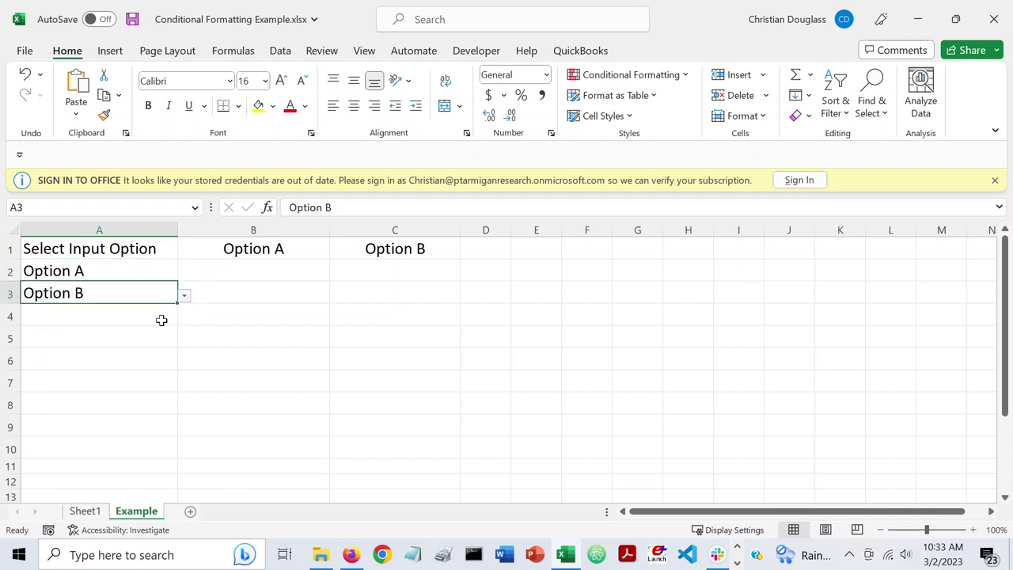
Choose Option A in cell A4 and change cell A3 to Option A.
click(161, 320)
click(183, 318)
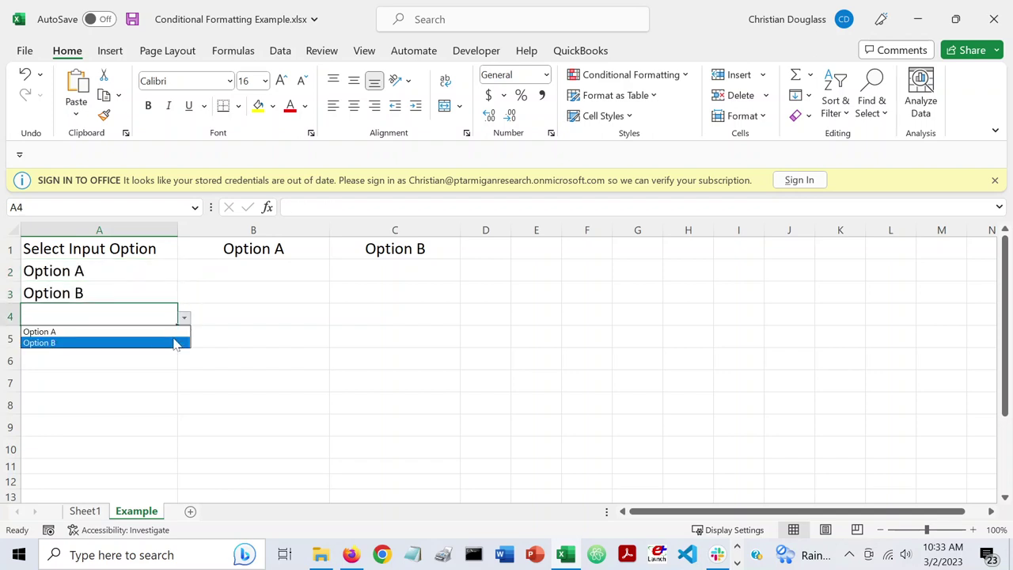
click(168, 333)
click(169, 298)
click(183, 295)
click(170, 309)
click(442, 401)
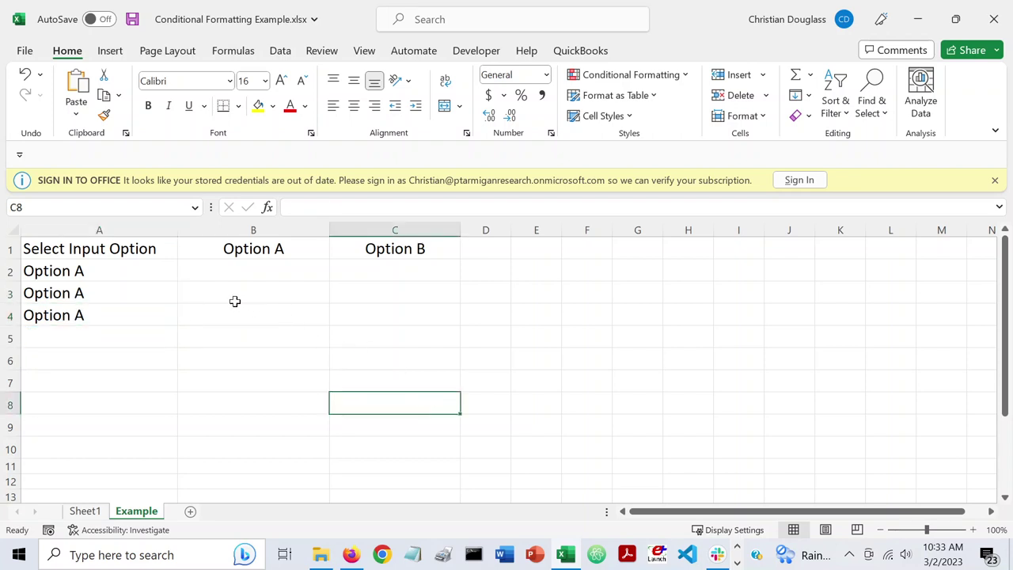
Change the input option in cell A2 to Option B and check the corresponding cells B2 and C2.
click(144, 272)
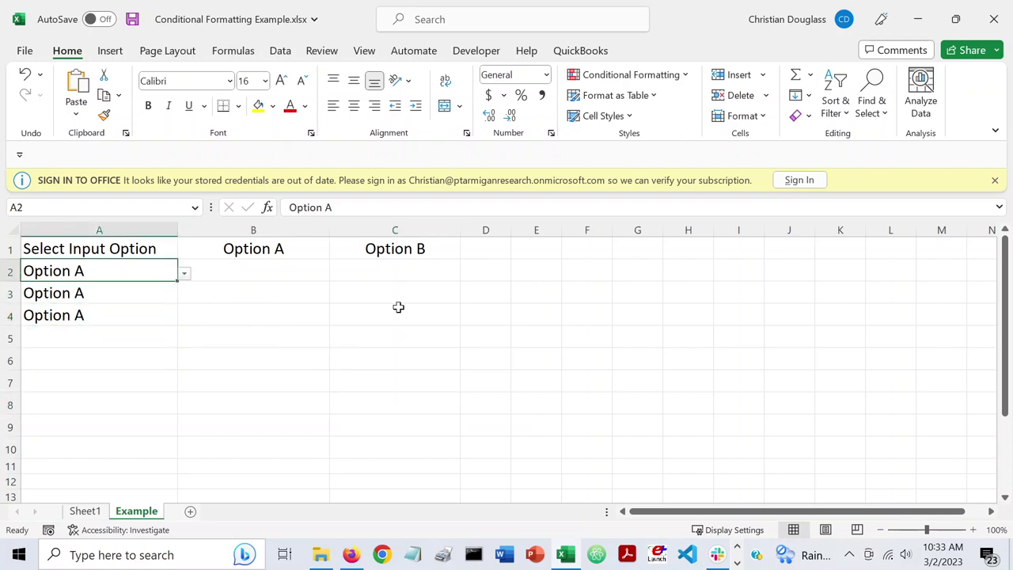
click(409, 273)
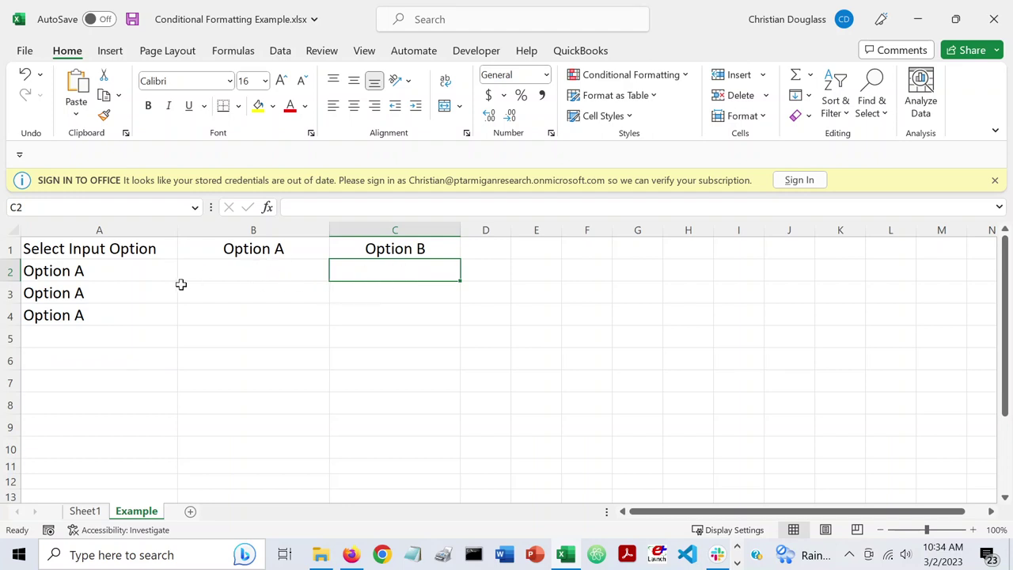
click(82, 271)
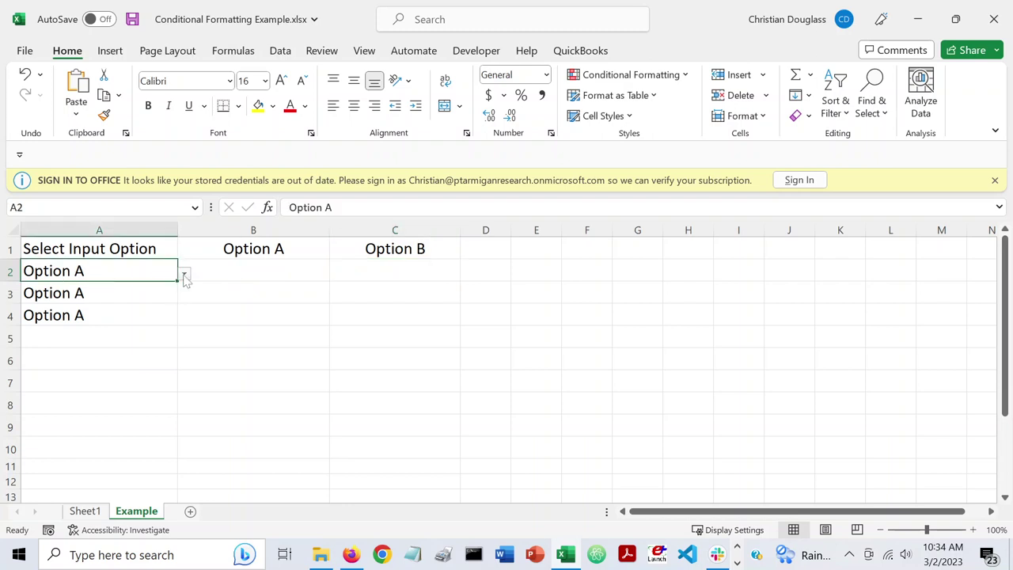
click(184, 273)
click(161, 297)
click(247, 263)
click(418, 269)
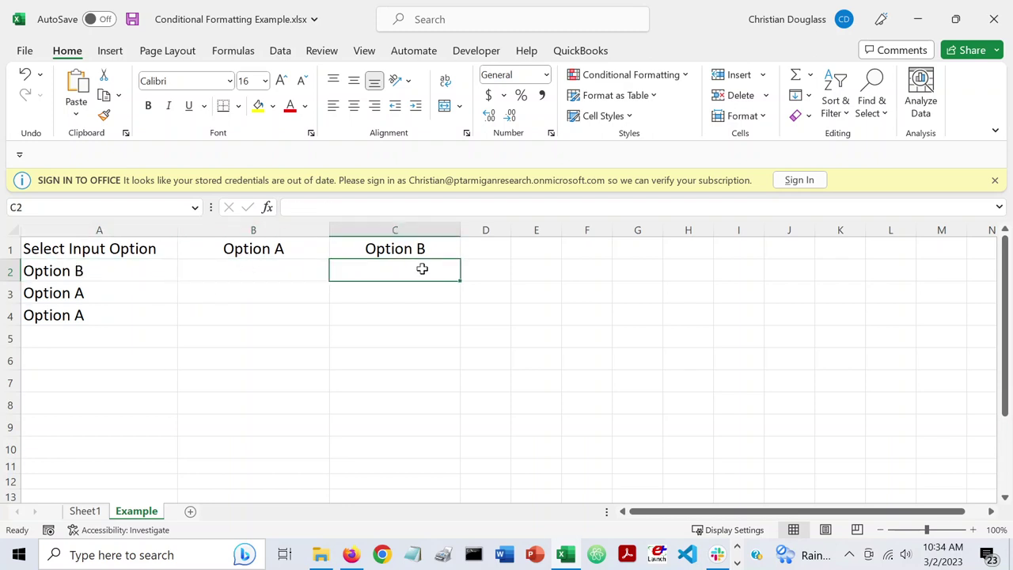
click(242, 268)
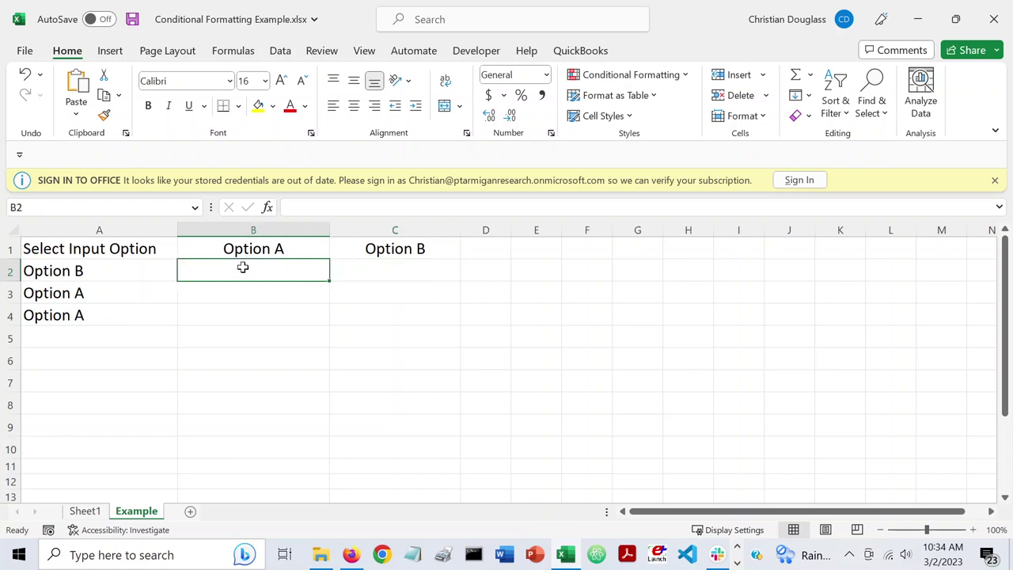
Set the input option in cell A2 back to Option A.
click(157, 273)
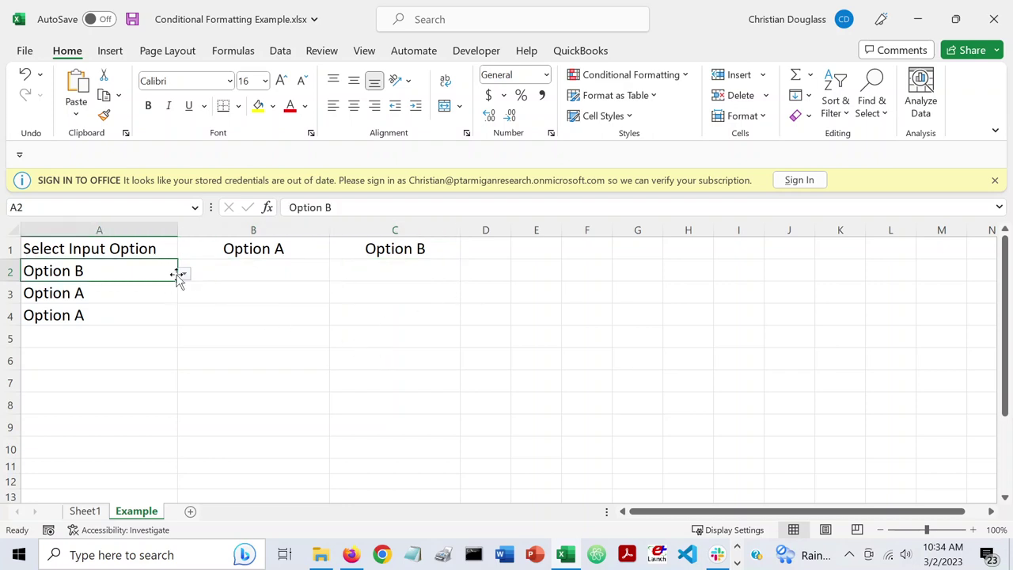
click(184, 274)
click(177, 287)
click(283, 343)
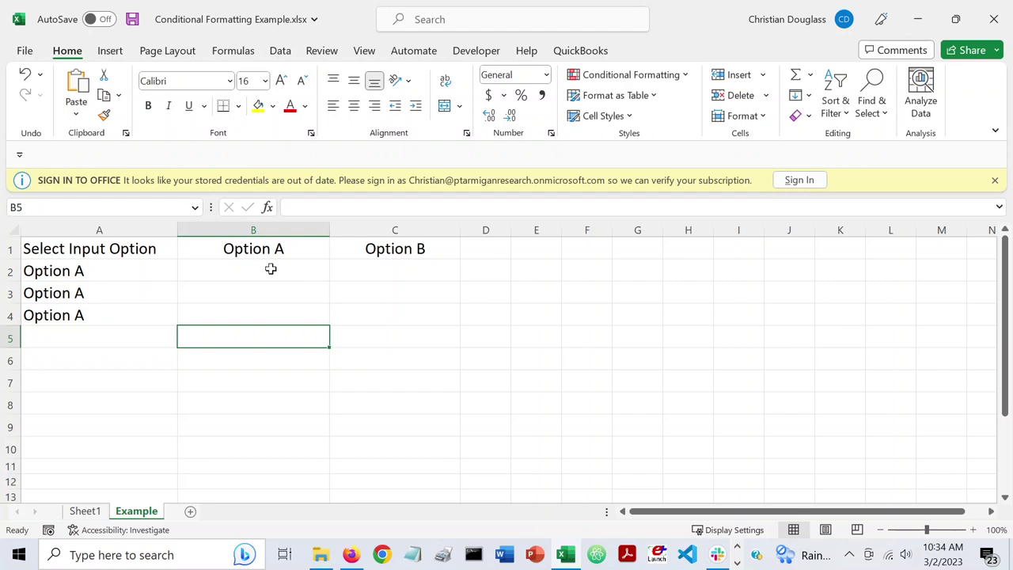
Start a new conditional formatting rule for B2:B10 that uses a formula to determine which cells to format.
drag(271, 269, 251, 451)
click(682, 77)
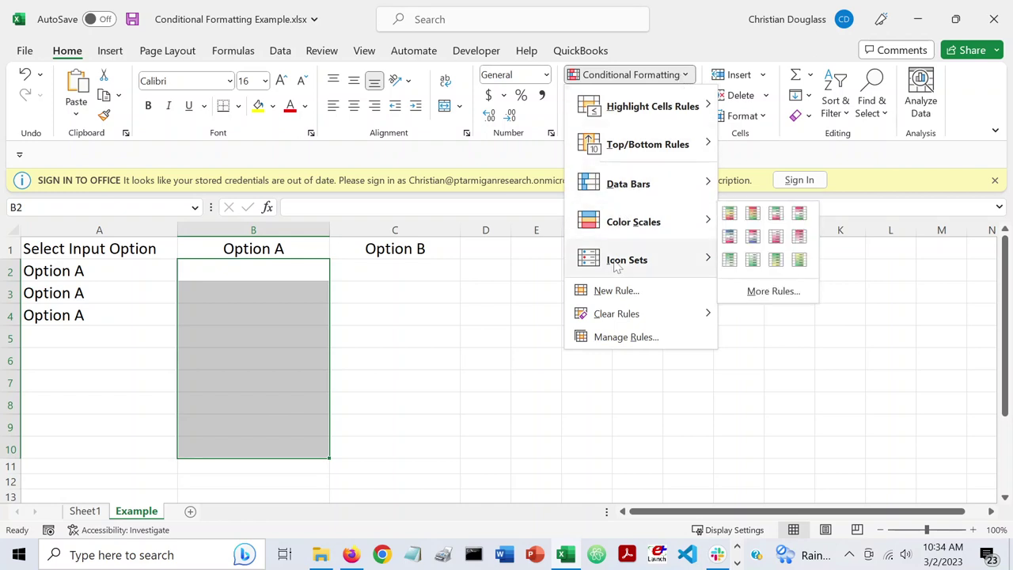
click(616, 290)
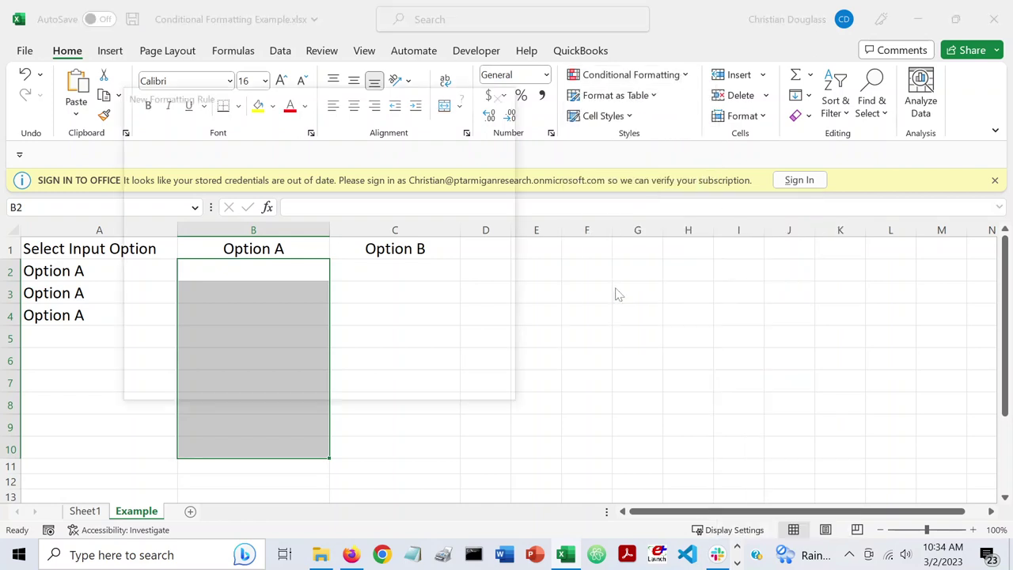
drag(378, 102, 660, 80)
click(490, 192)
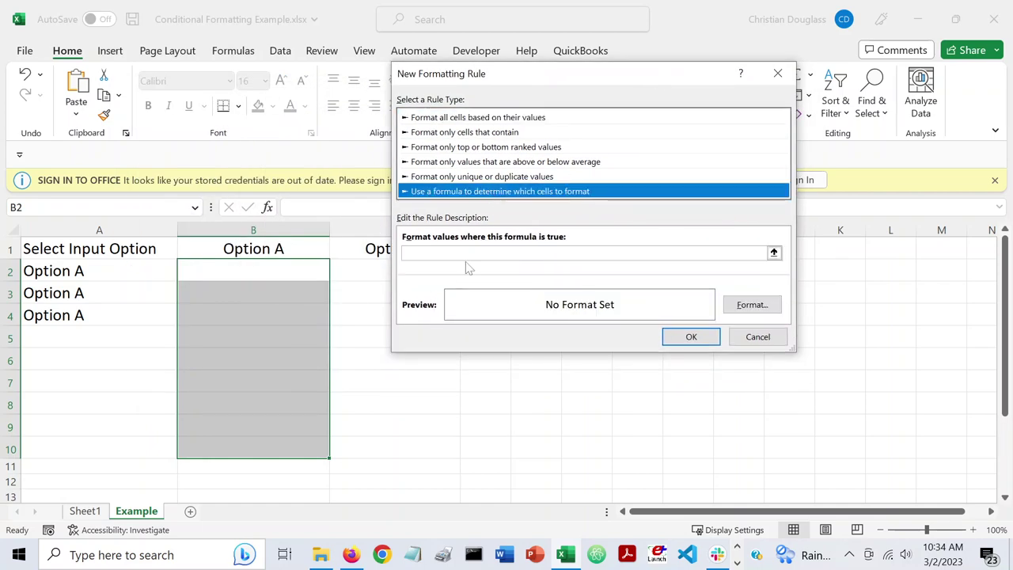
Enter =A2="Option B" as the rule's formula, with A2 as a relative reference.
click(758, 253)
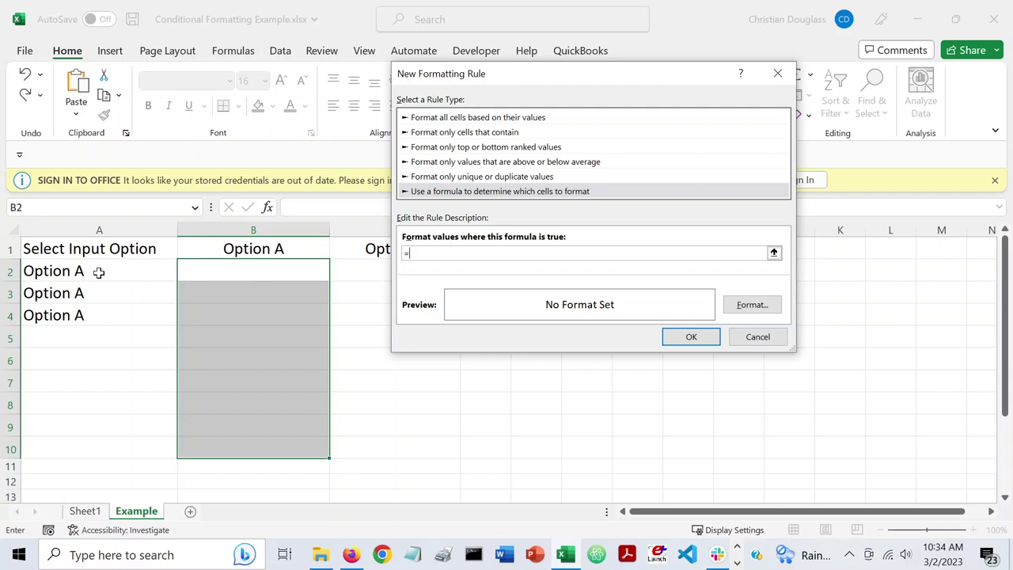
click(99, 271)
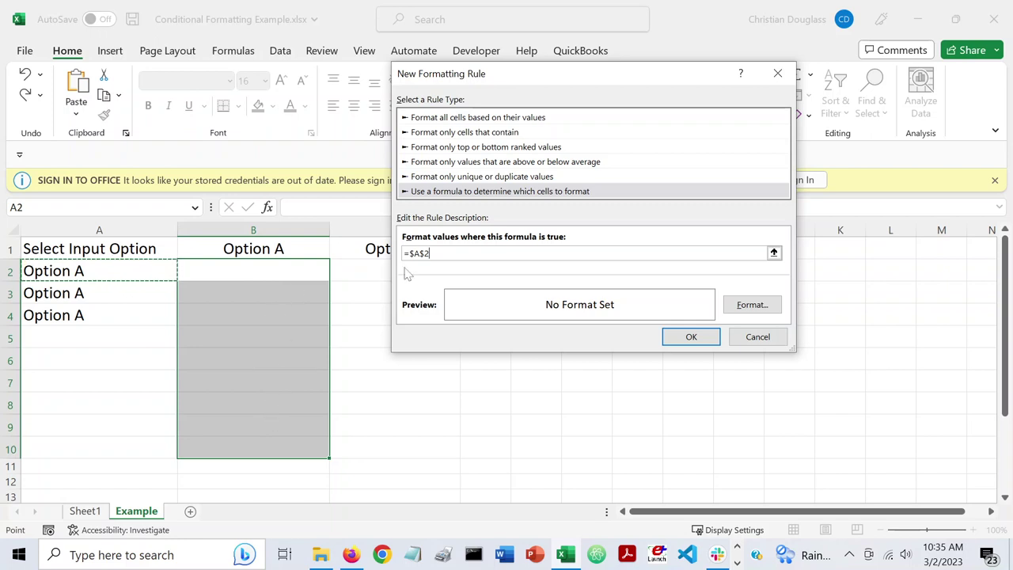
key(F2)
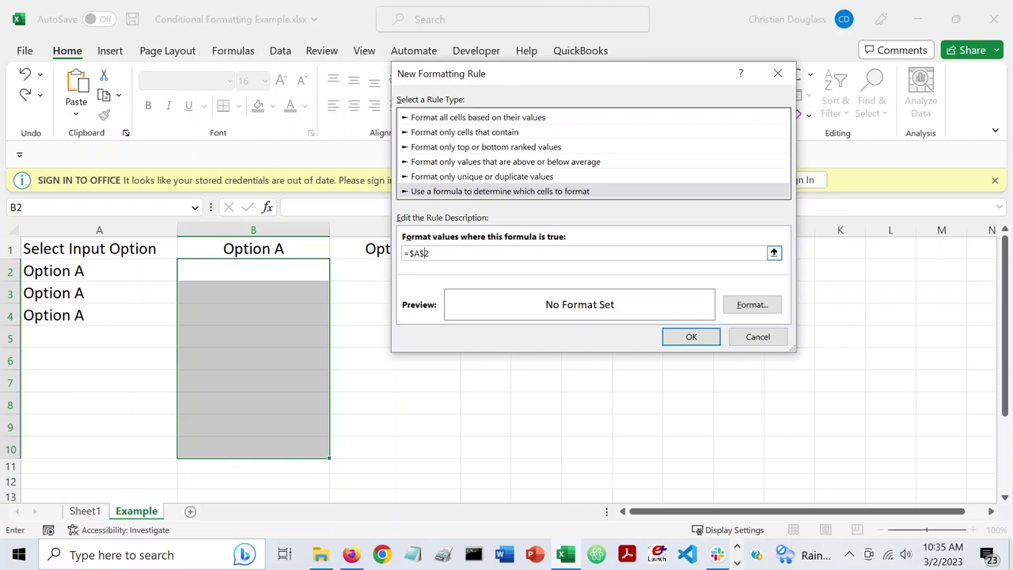
key(F4)
key(F4)
key(F4)
Give the rule a dark gray background fill and apply it to B2:B10.
click(752, 307)
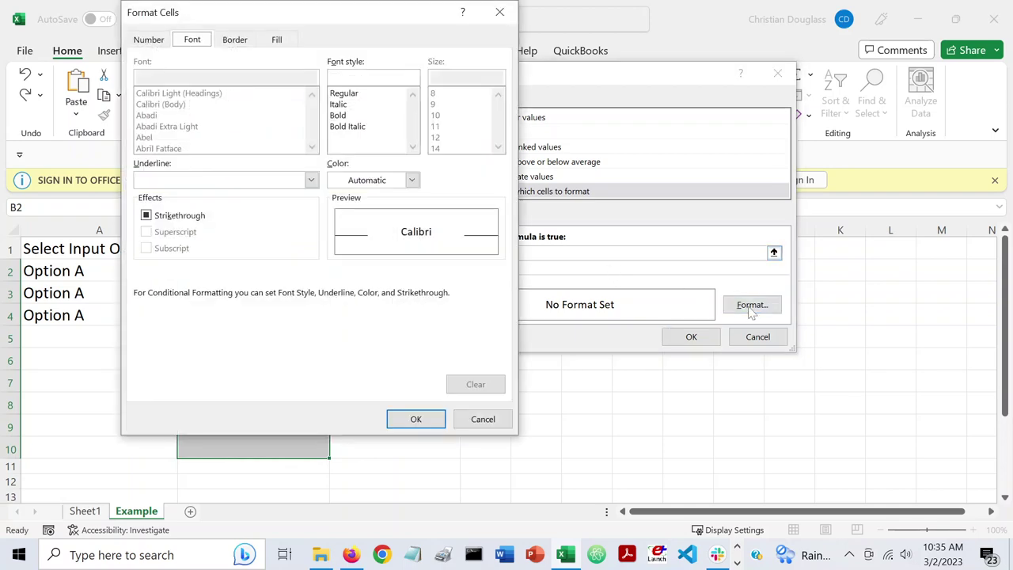
drag(407, 12, 720, 68)
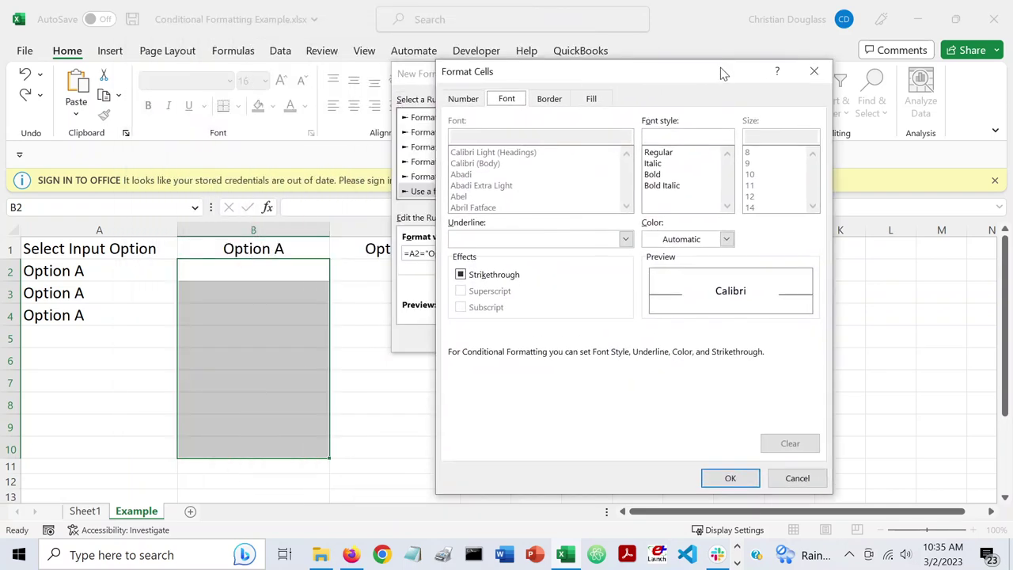
click(592, 101)
click(462, 226)
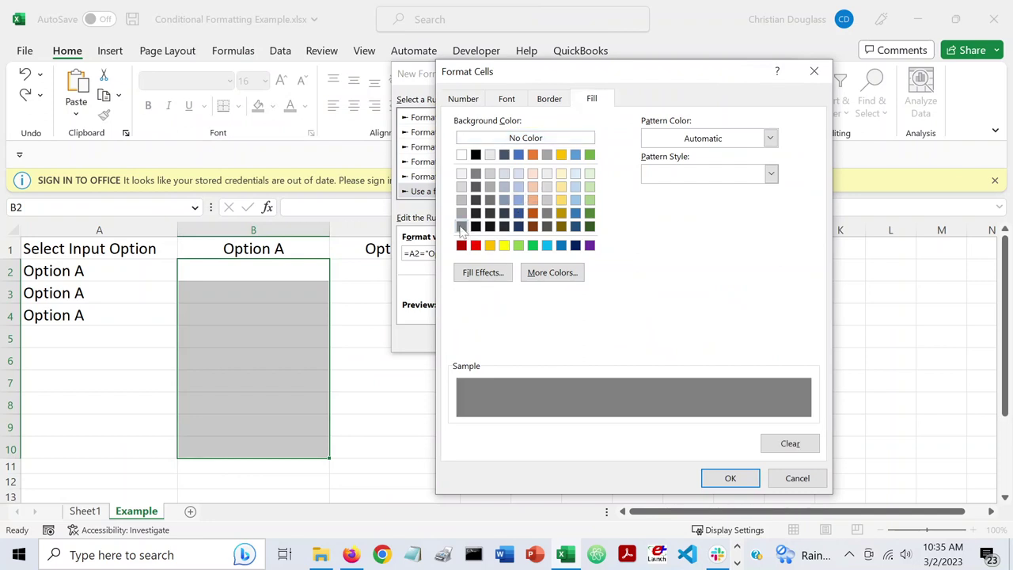
click(730, 480)
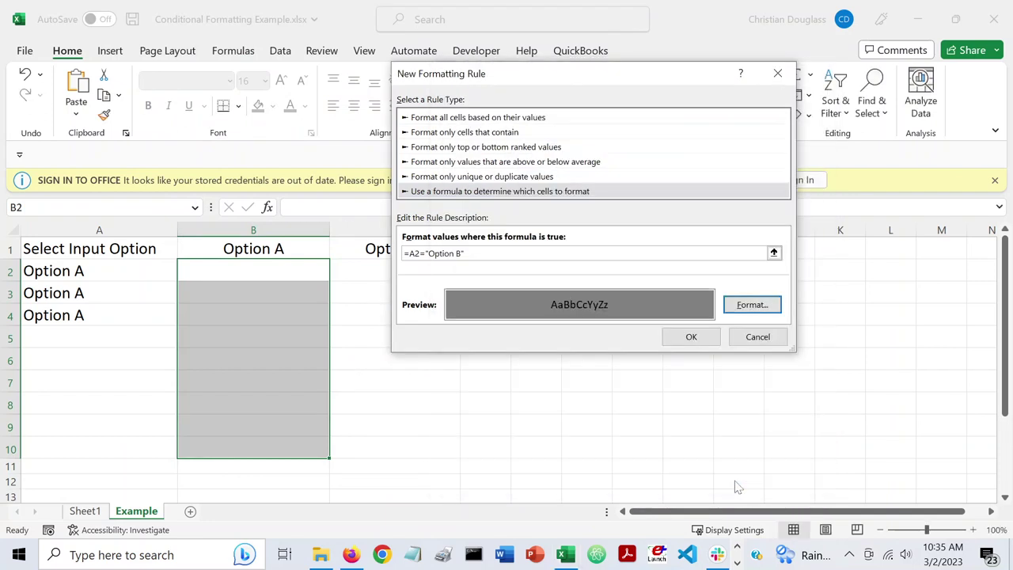
click(688, 337)
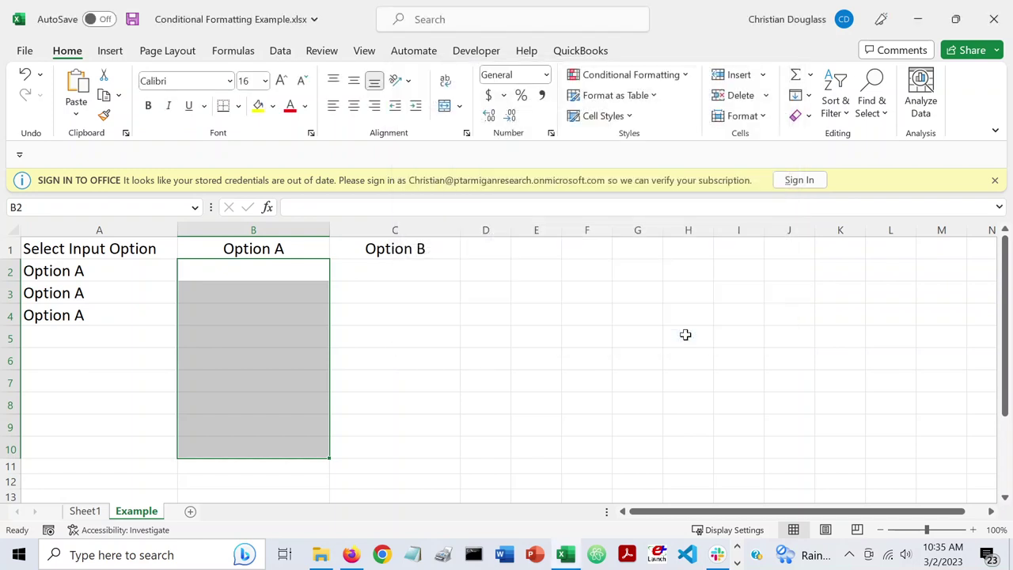
Set the input option in cell A2 to Option B to test the new rule on the Option A column.
click(504, 374)
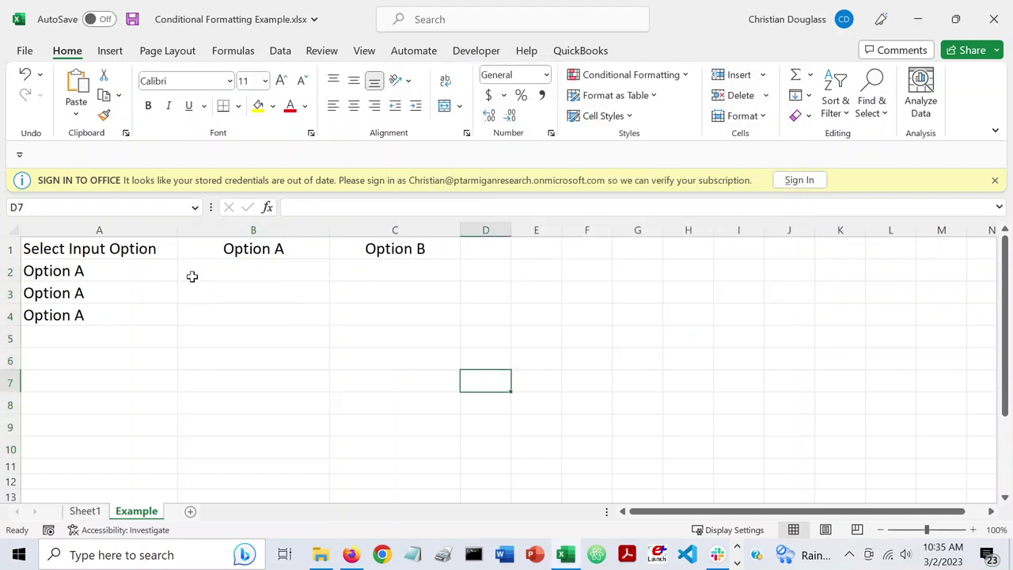
click(106, 276)
click(185, 275)
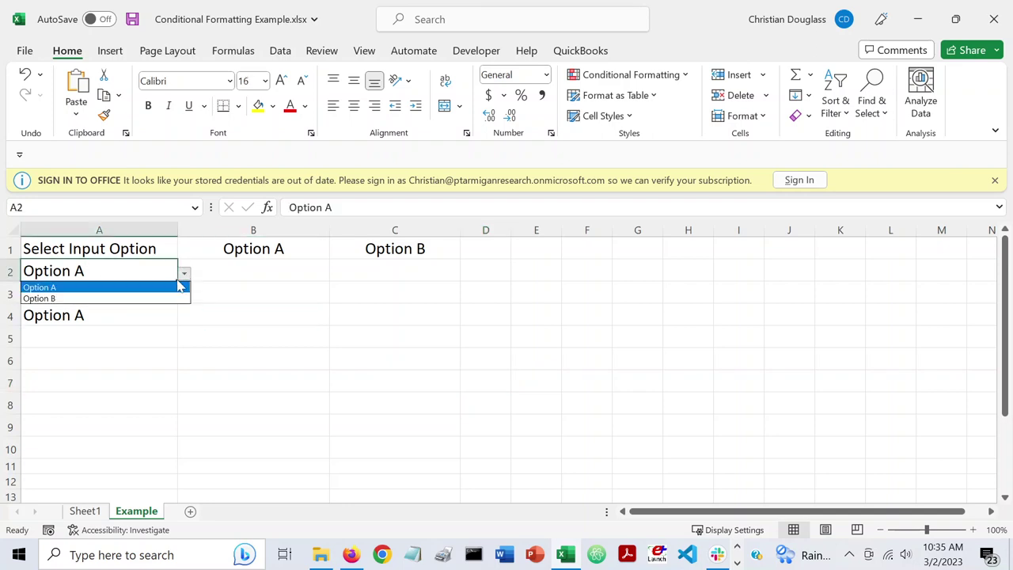
click(162, 298)
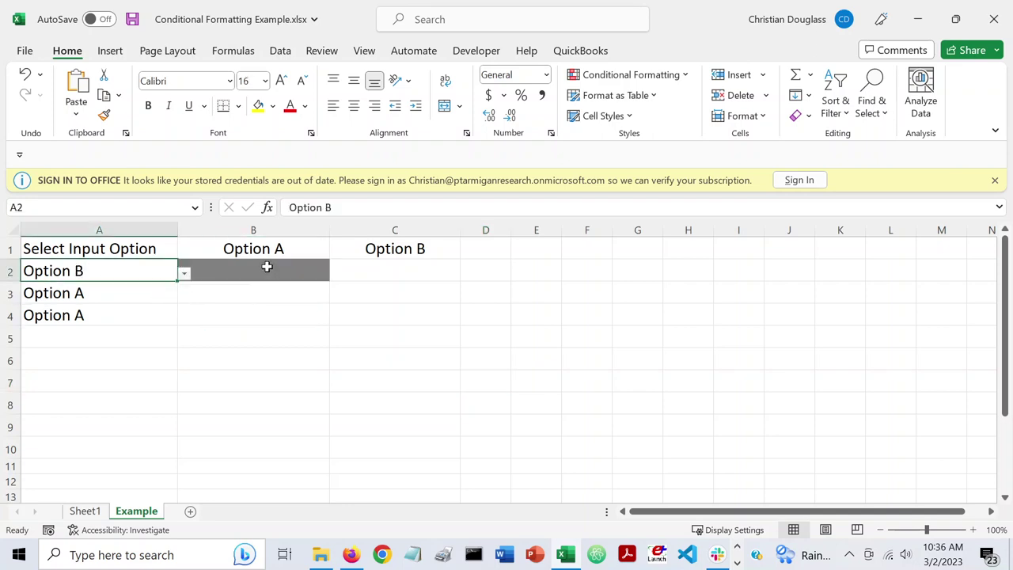
click(265, 268)
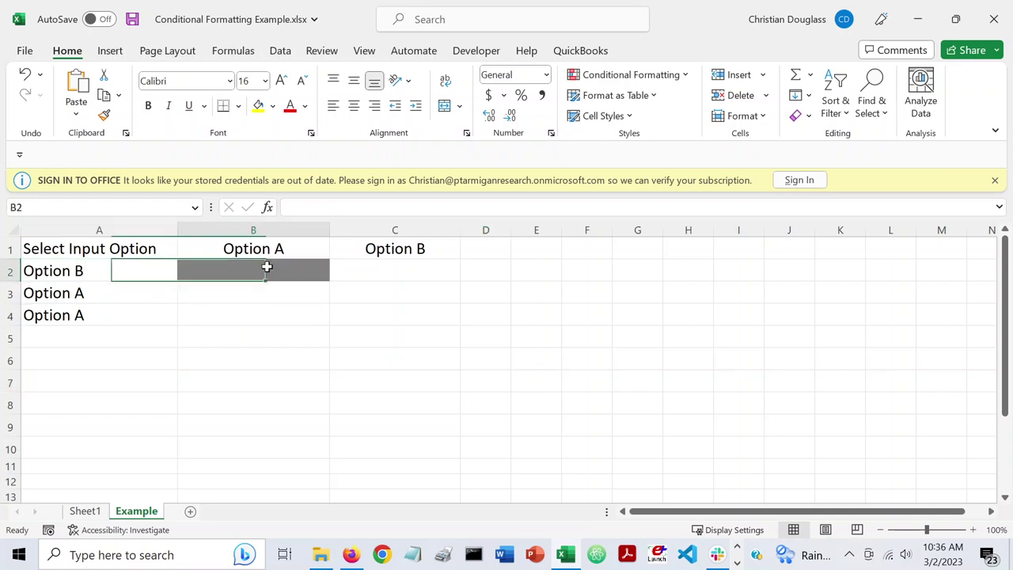
click(406, 265)
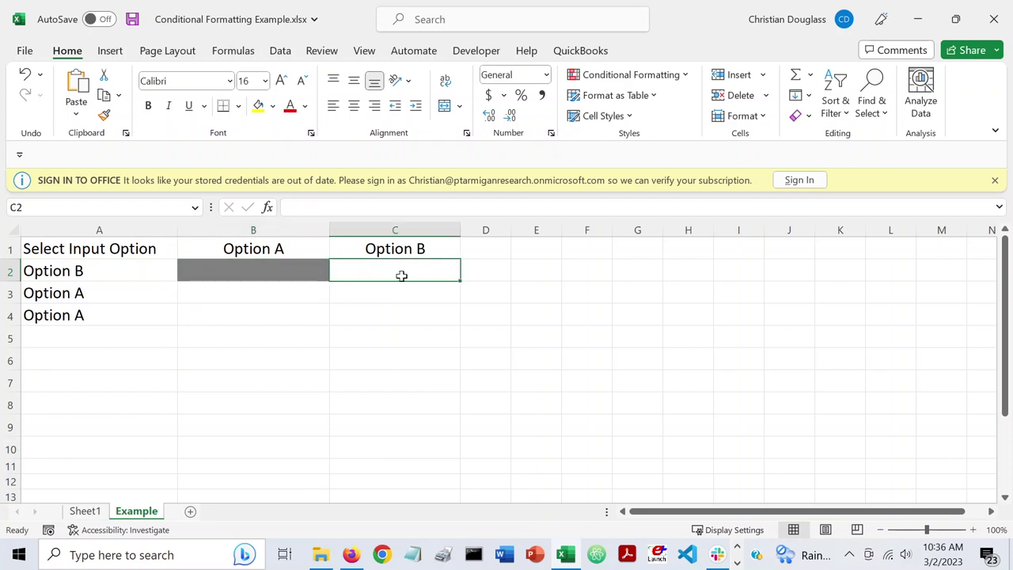
Set the input options in cells A3 and A4 to Option B.
click(102, 290)
click(183, 297)
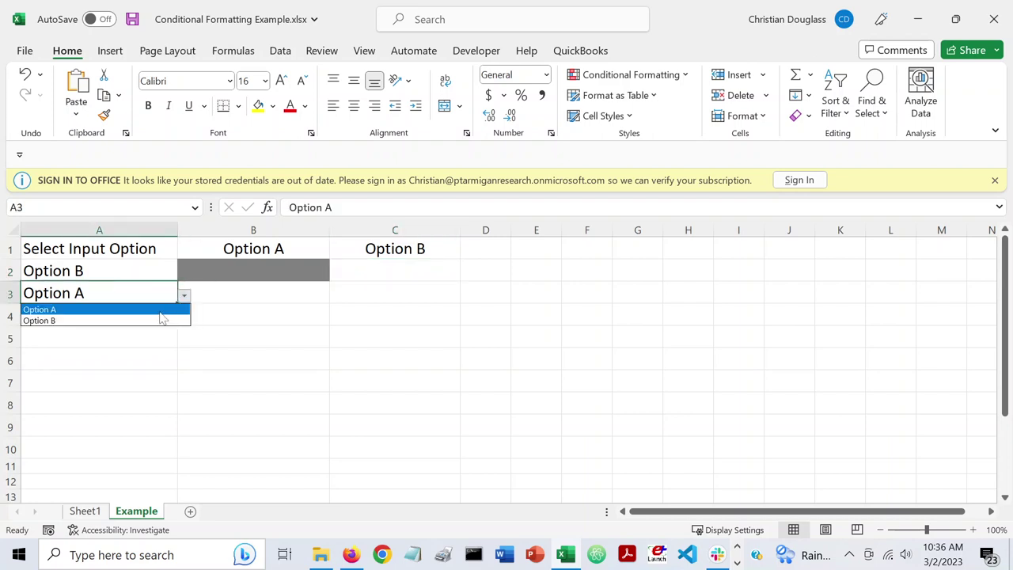
click(158, 320)
click(164, 315)
click(183, 317)
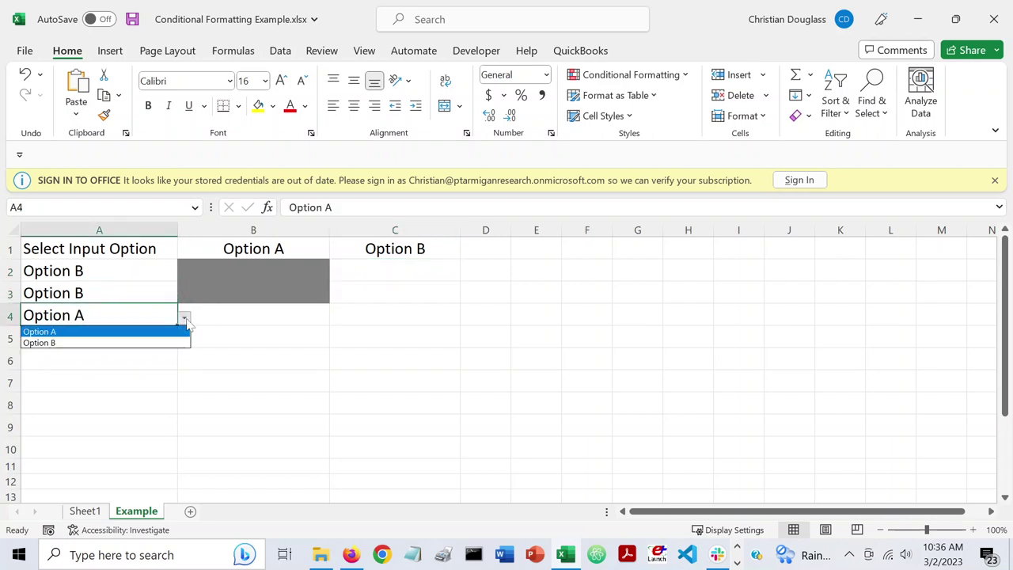
click(163, 342)
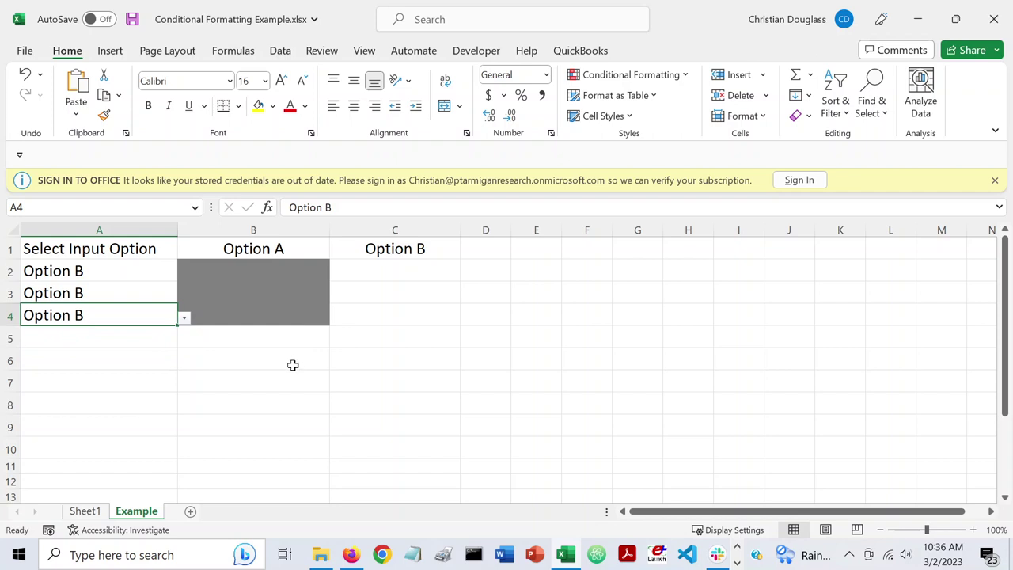
Set the input option in cell A3 back to Option A.
click(157, 290)
click(184, 294)
click(158, 307)
click(245, 362)
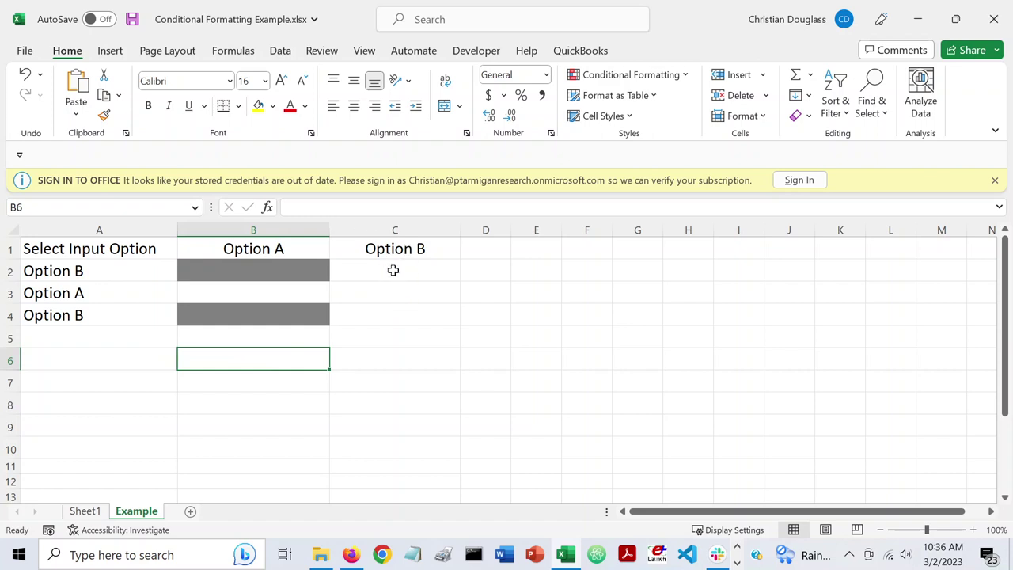
Start a new conditional formatting rule for C2:C10 that uses a formula to determine which cells to format.
drag(394, 269, 398, 443)
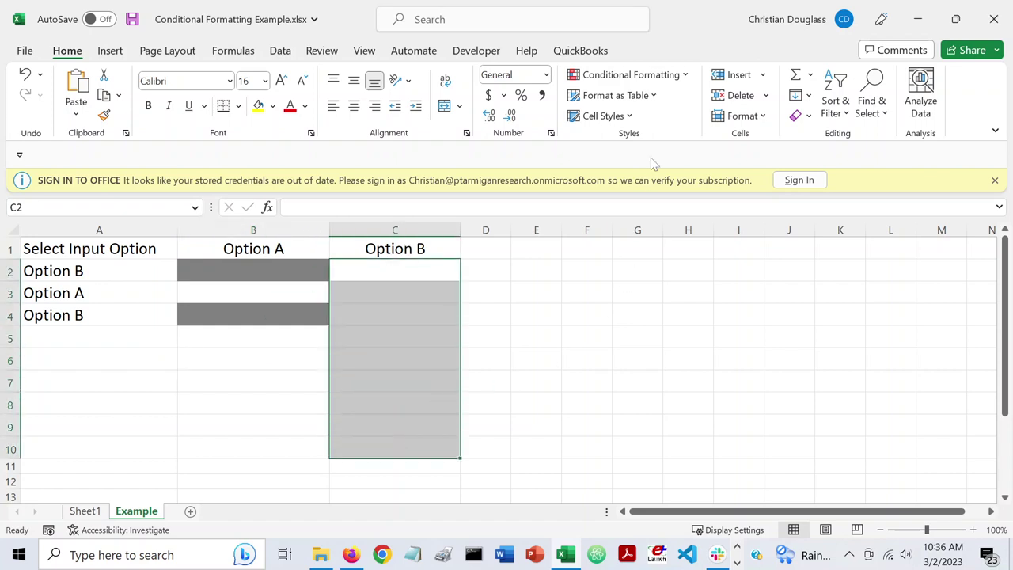
click(673, 75)
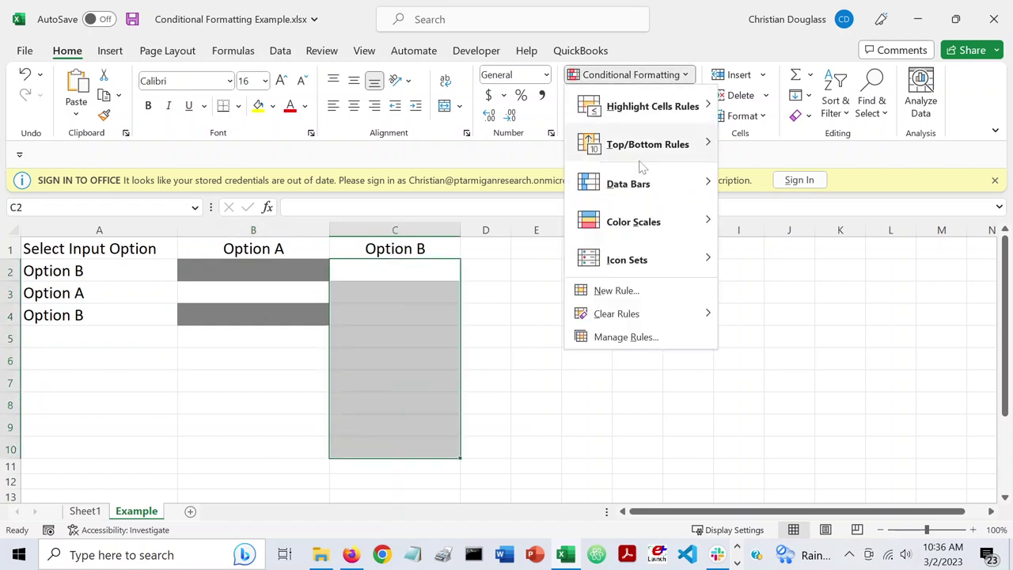
click(617, 291)
click(469, 175)
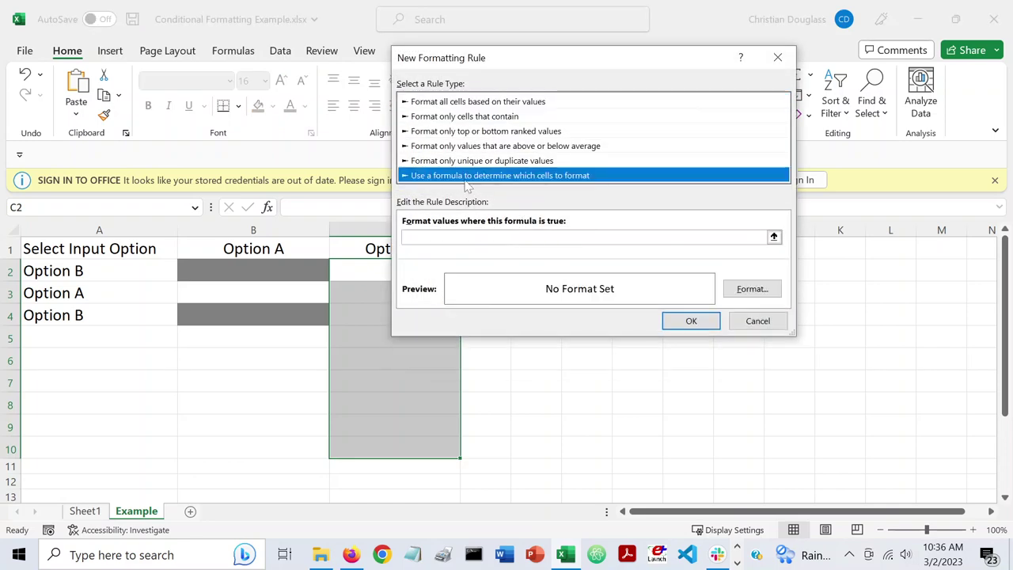
Enter =A2="Option A" as the formula of the C2:C10 rule, with A2 as a relative reference.
click(454, 237)
click(474, 238)
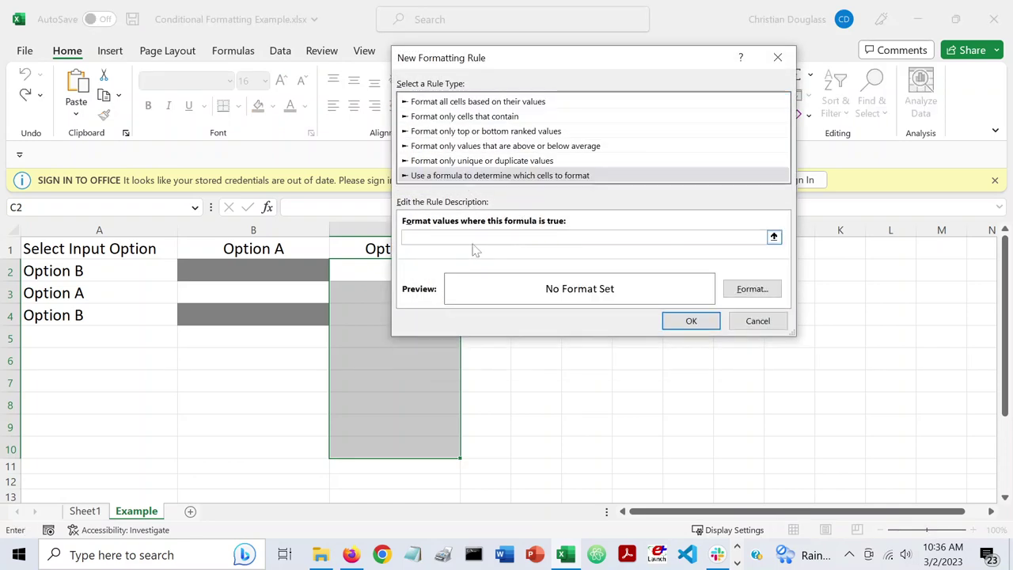
text(=)
click(118, 277)
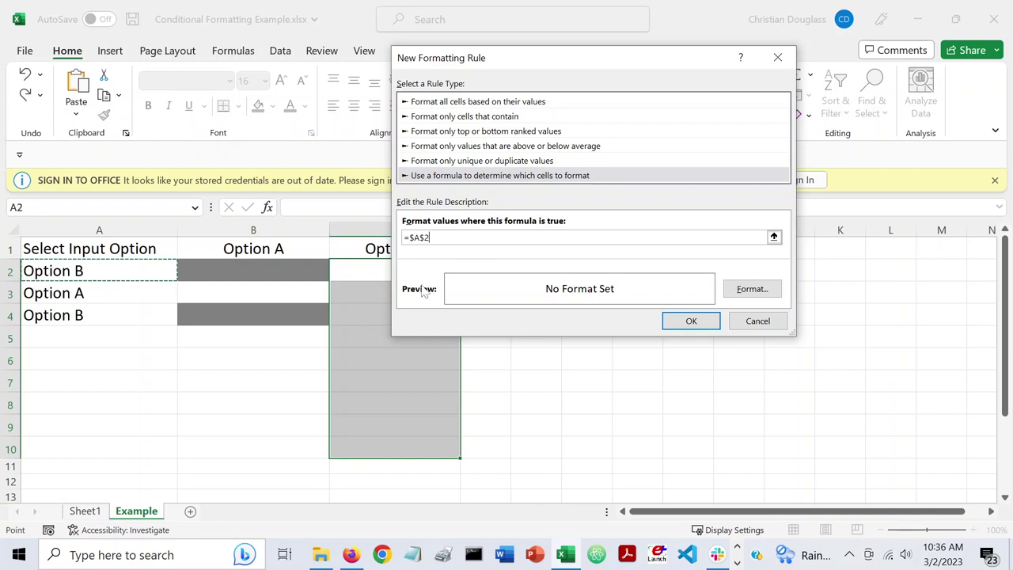
key(F4)
key(F4)
key(F4)
text(=")
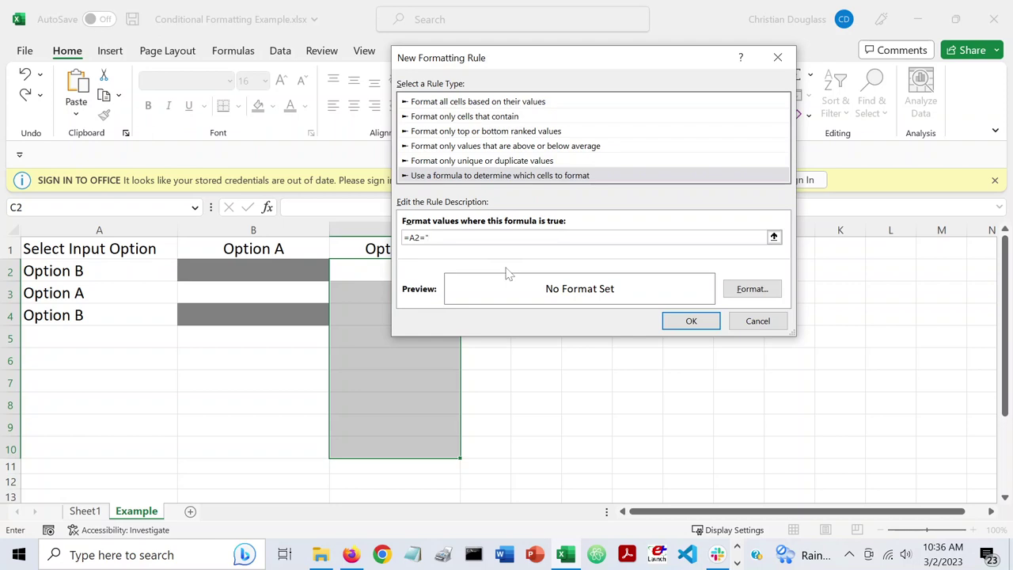
text(Option A")
Give the rule a dark gray background fill, apply it to C2:C10, and check row 3.
click(748, 288)
click(420, 167)
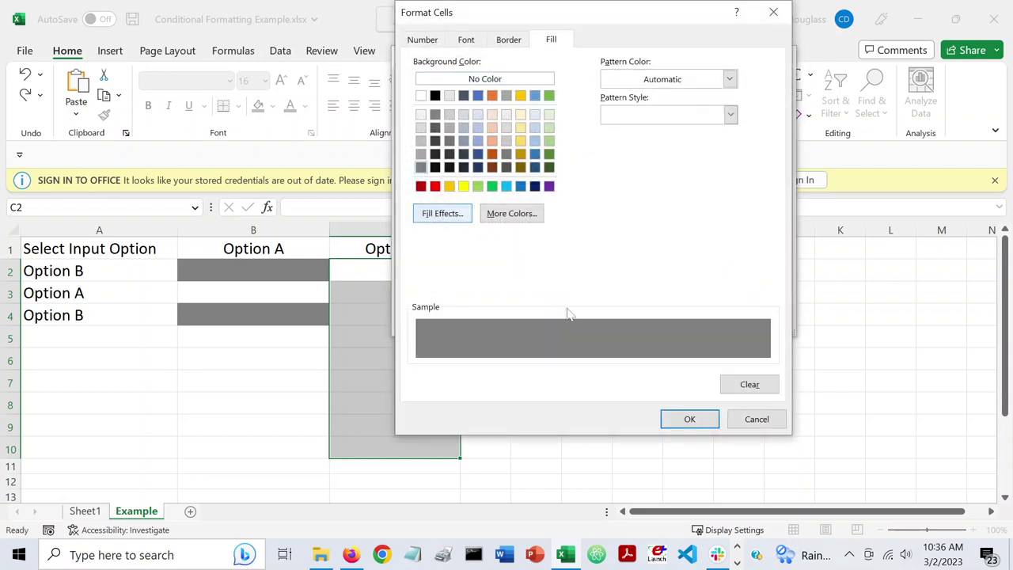
click(690, 420)
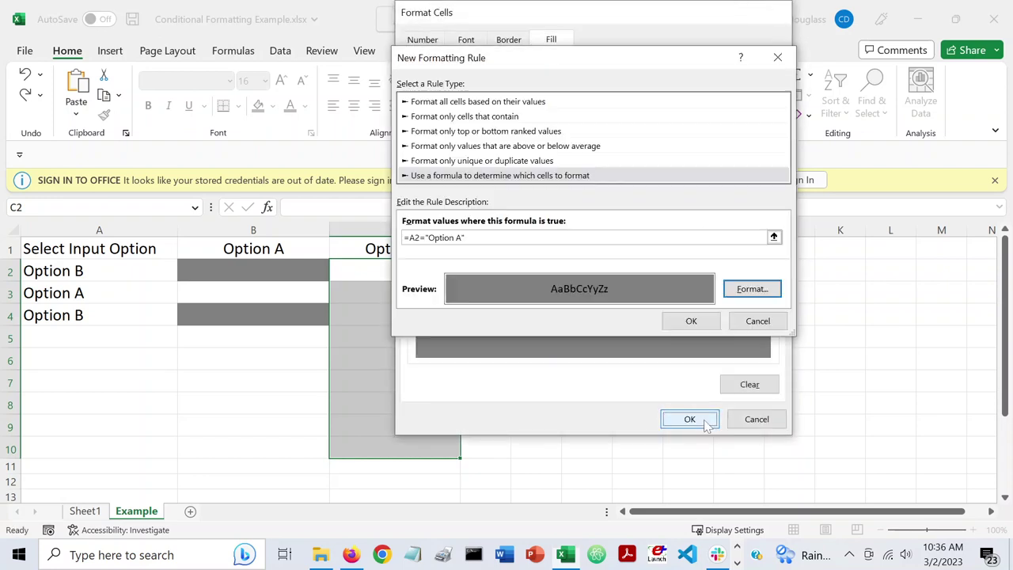
click(689, 320)
click(615, 376)
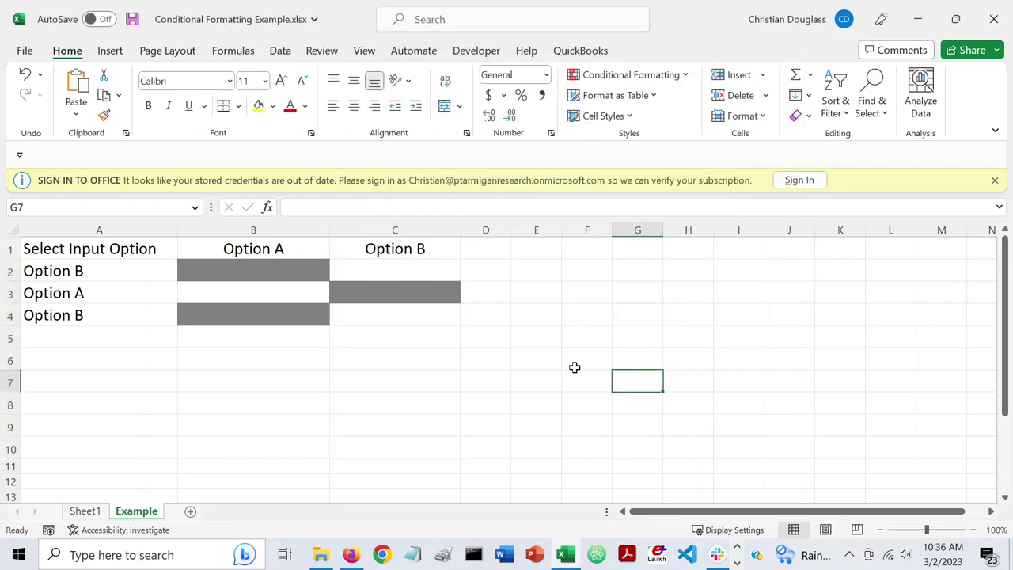
click(117, 293)
click(434, 290)
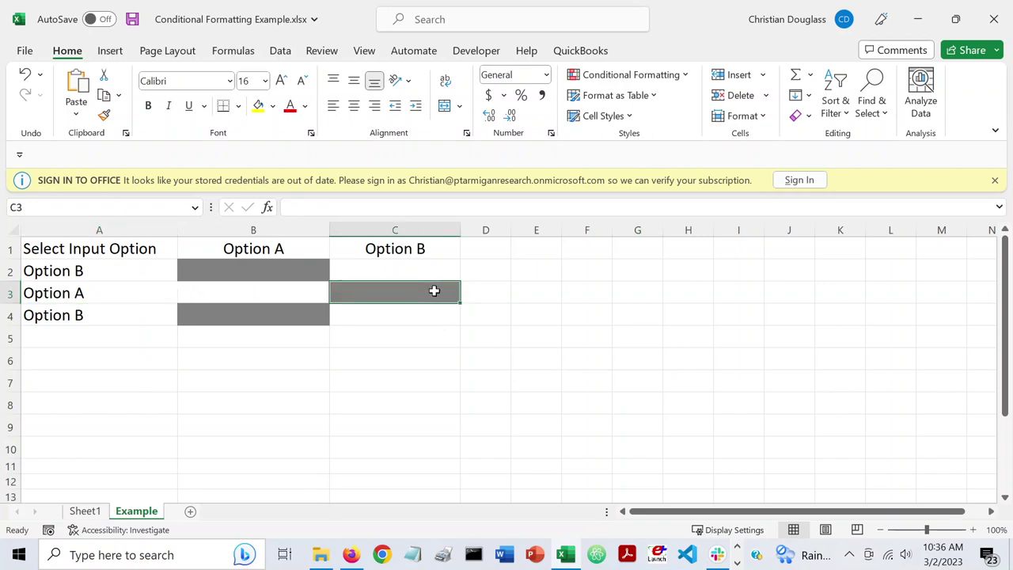
Set the input option in the empty cell A5 to Option A.
click(153, 333)
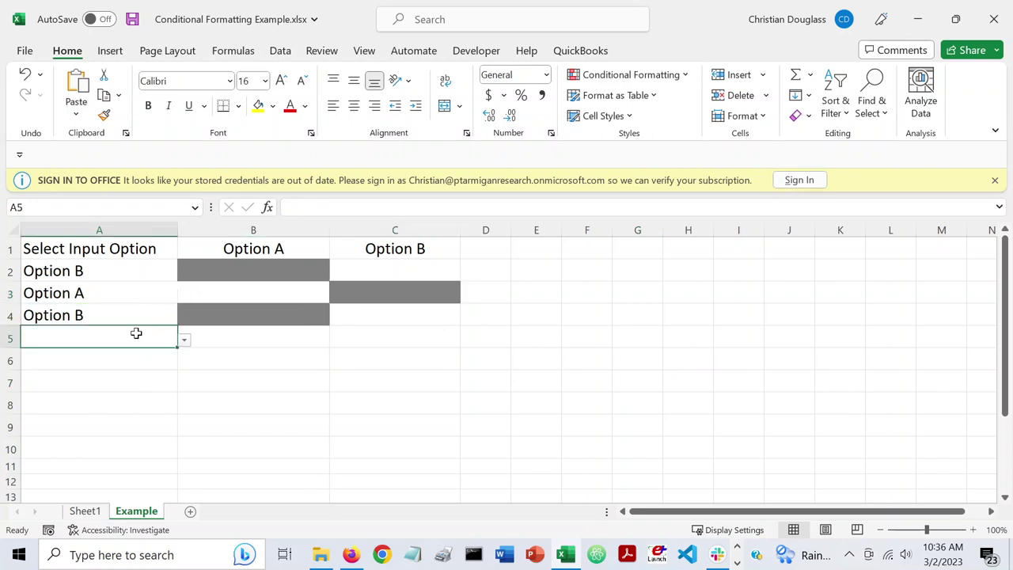
drag(255, 337, 294, 448)
click(285, 404)
click(141, 338)
click(184, 340)
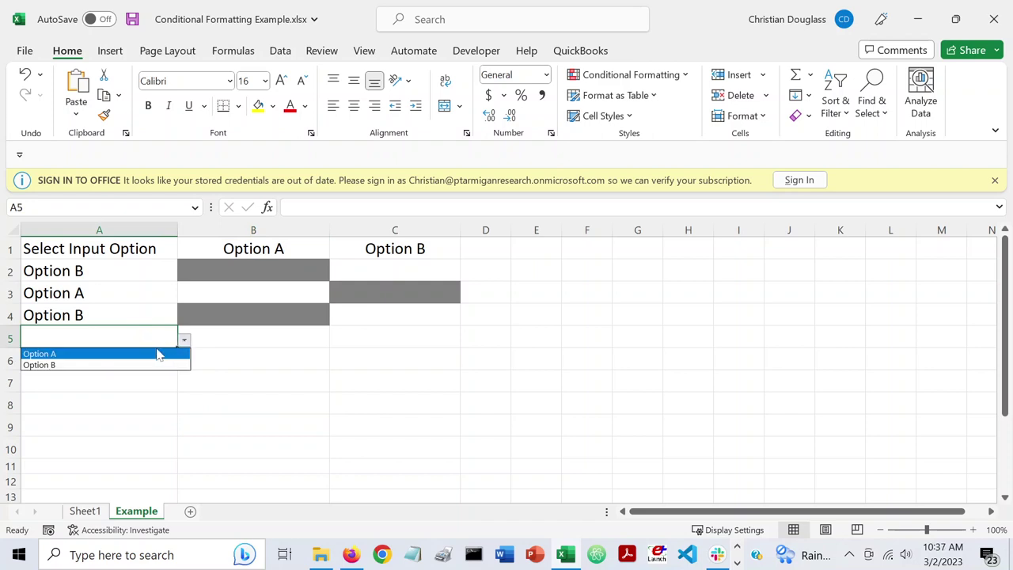
click(149, 354)
Set the input options in cells A6 and A7 to Option B.
click(147, 361)
click(184, 362)
click(158, 387)
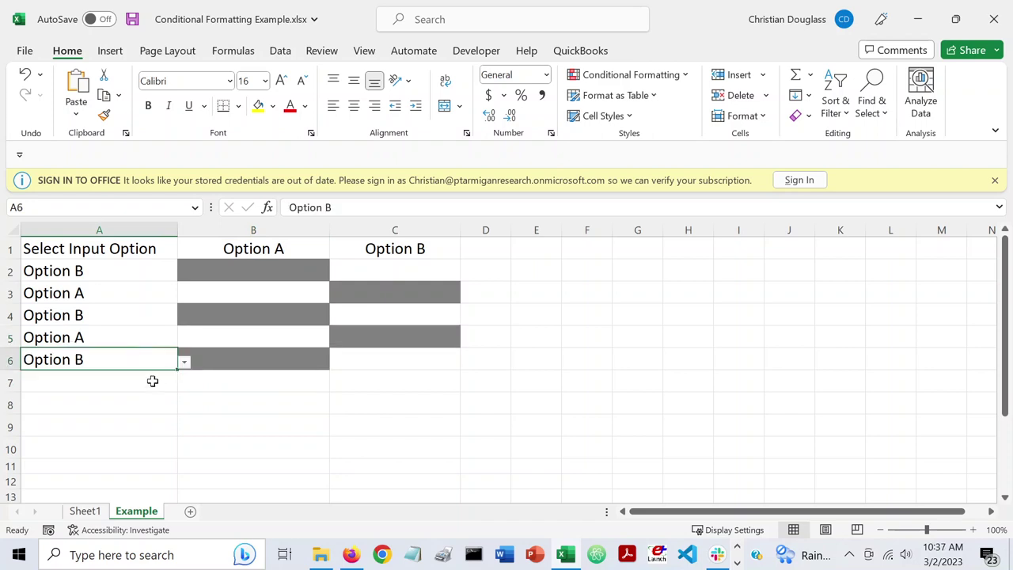
click(172, 382)
click(183, 384)
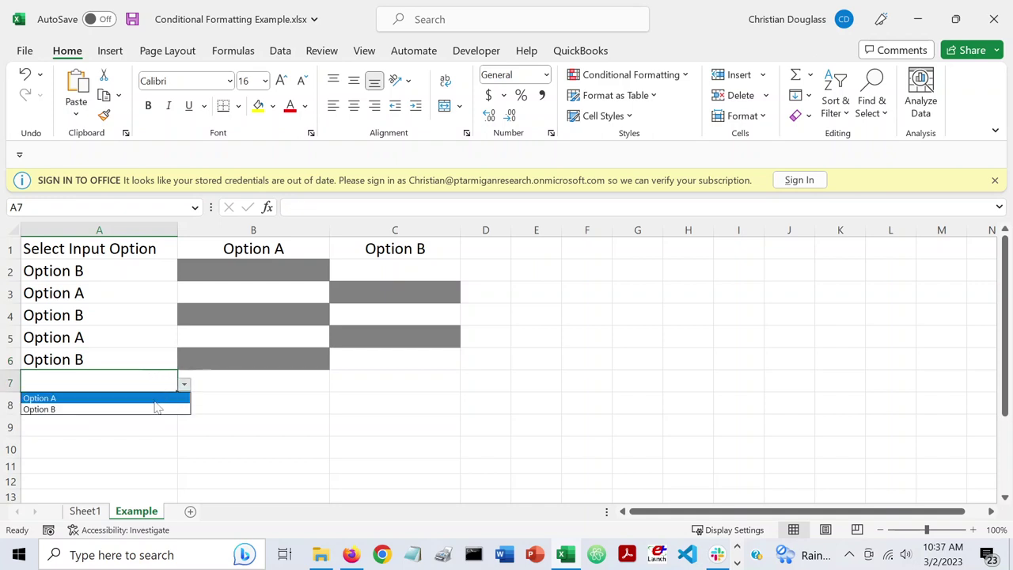
click(154, 408)
click(268, 338)
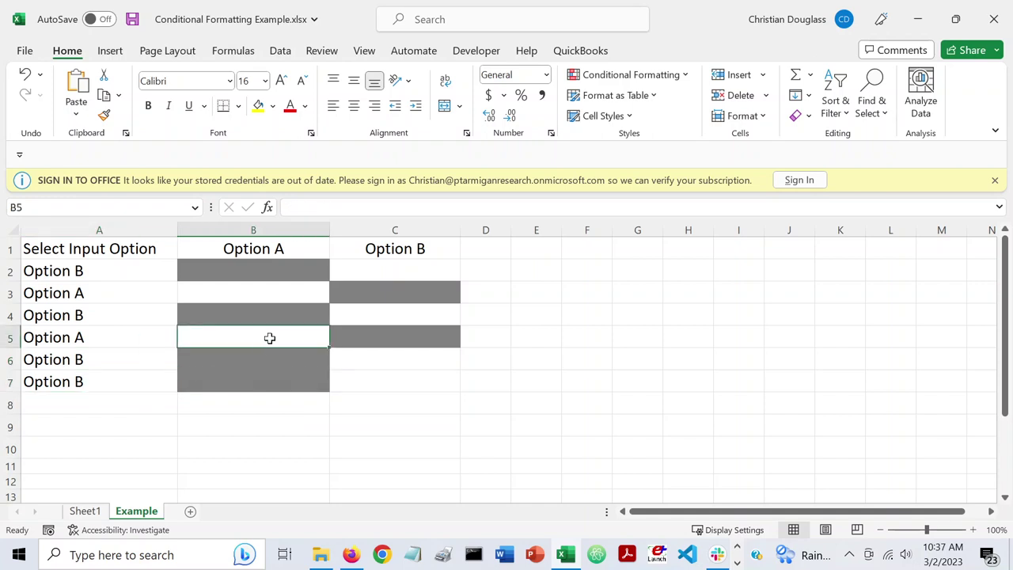